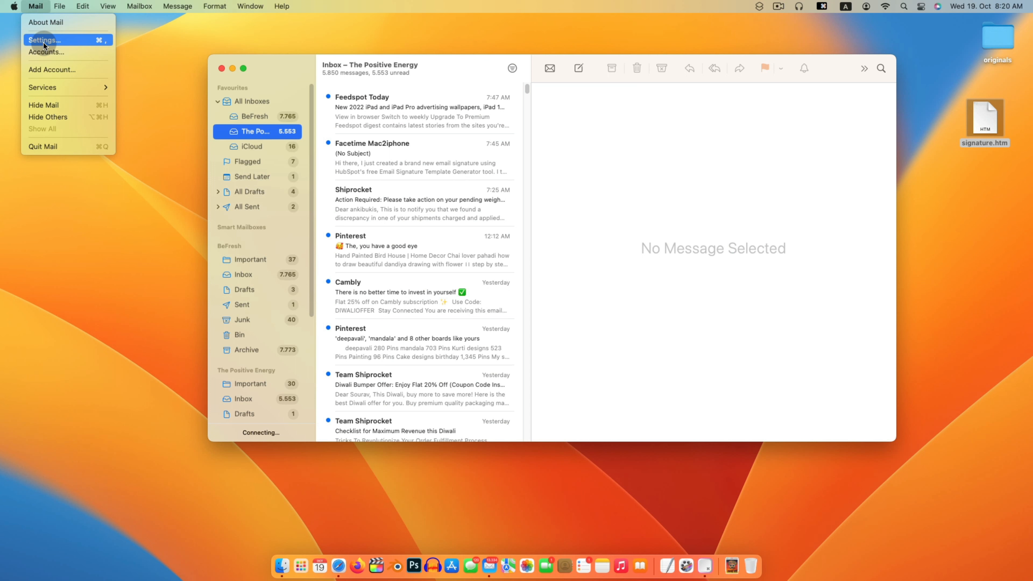
# - Open Mail's Signatures settings and preview the existing Professional and Personal signatures
pyautogui.click(43, 41)
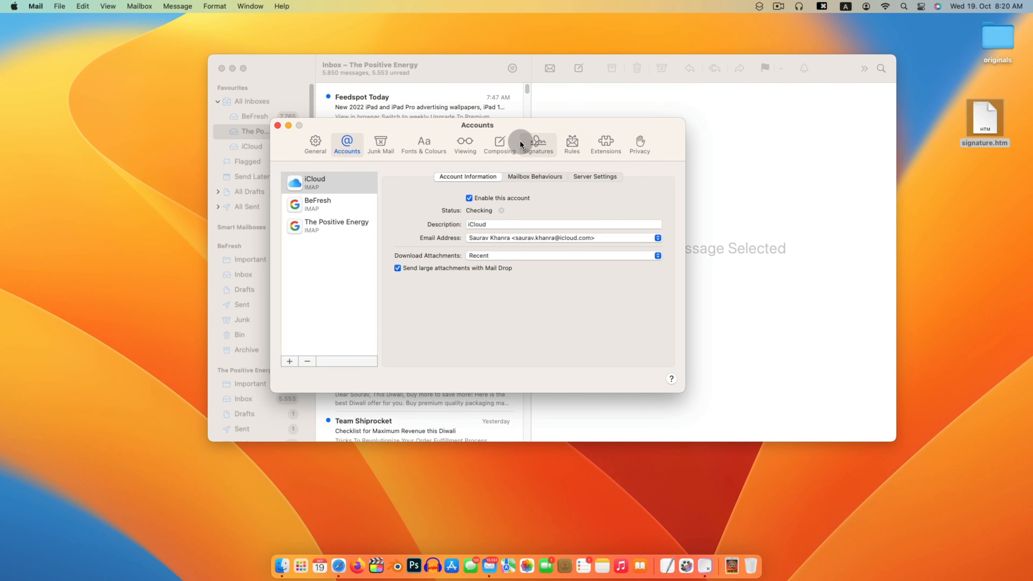
pyautogui.click(537, 144)
pyautogui.click(369, 191)
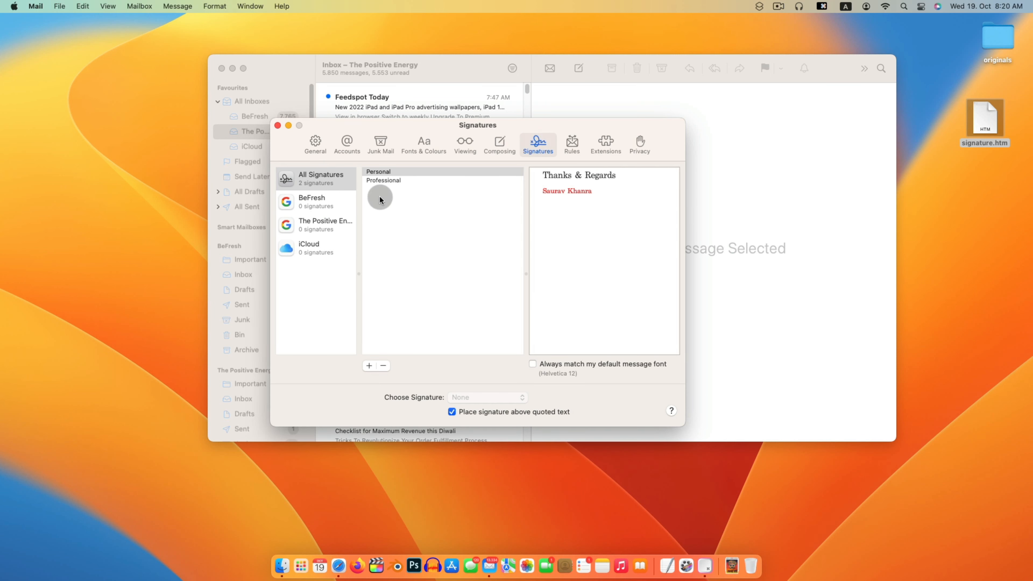
pyautogui.click(383, 182)
pyautogui.click(383, 171)
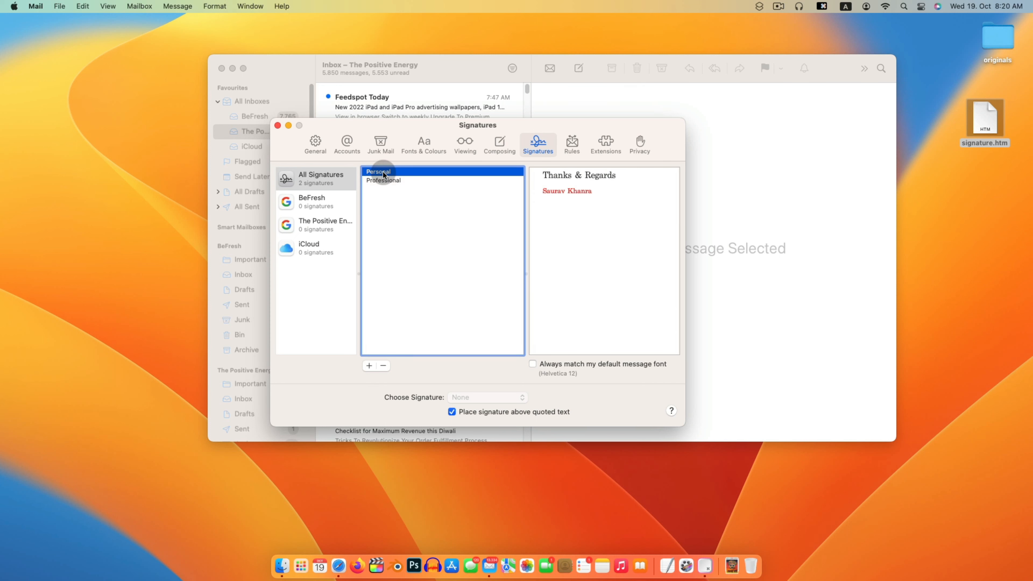
# - Add a new signature named 'HTML sign'
pyautogui.click(369, 365)
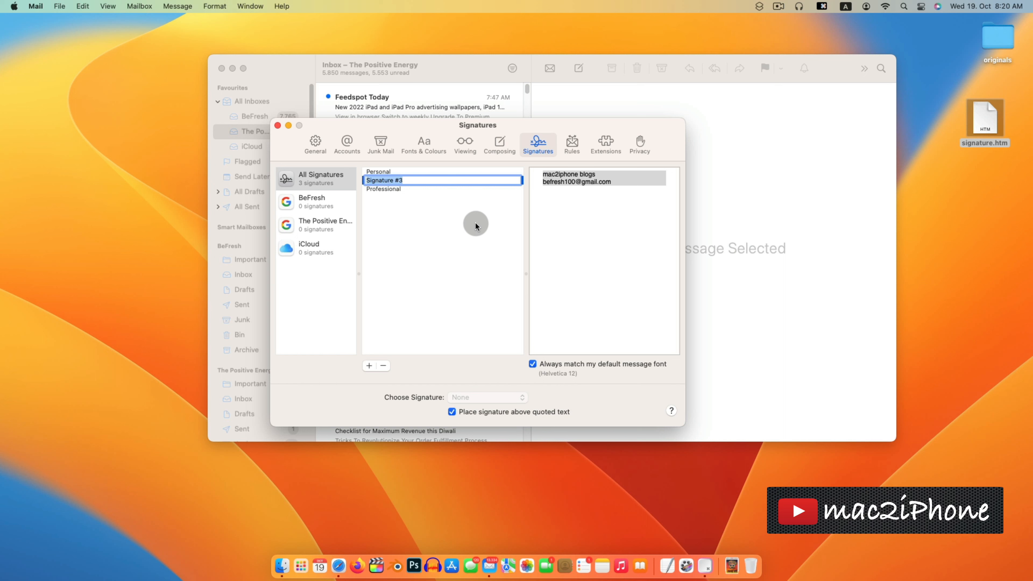
pyautogui.write('HTML')
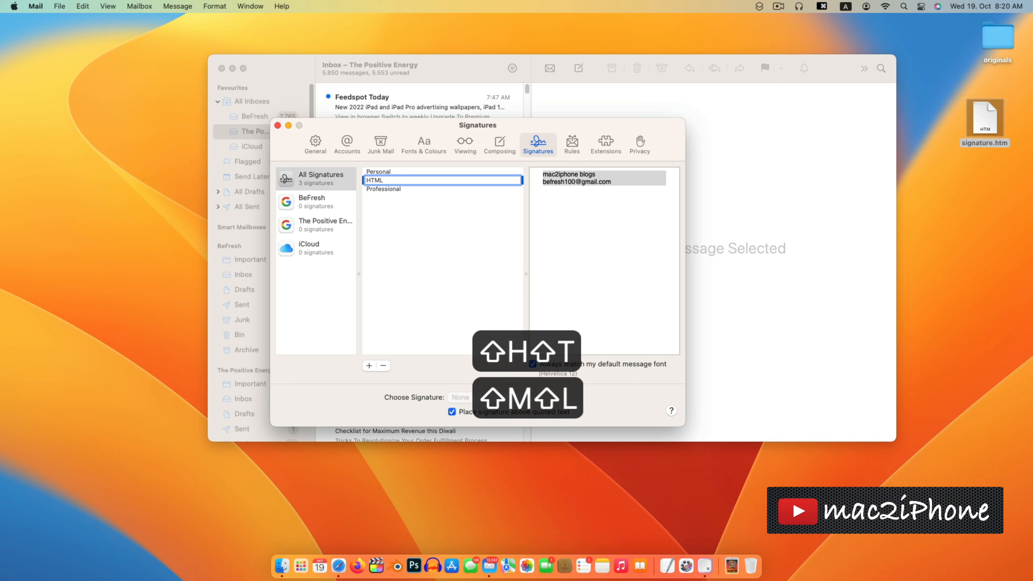
pyautogui.write(' sign')
pyautogui.click(427, 232)
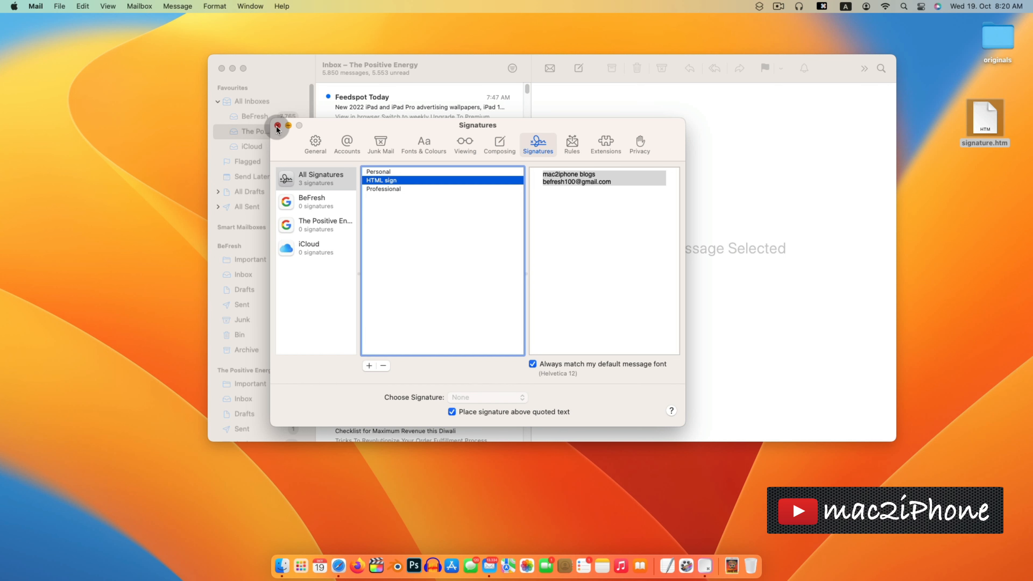
# - Close the Settings and main Mail windows and quit Mail
pyautogui.click(277, 126)
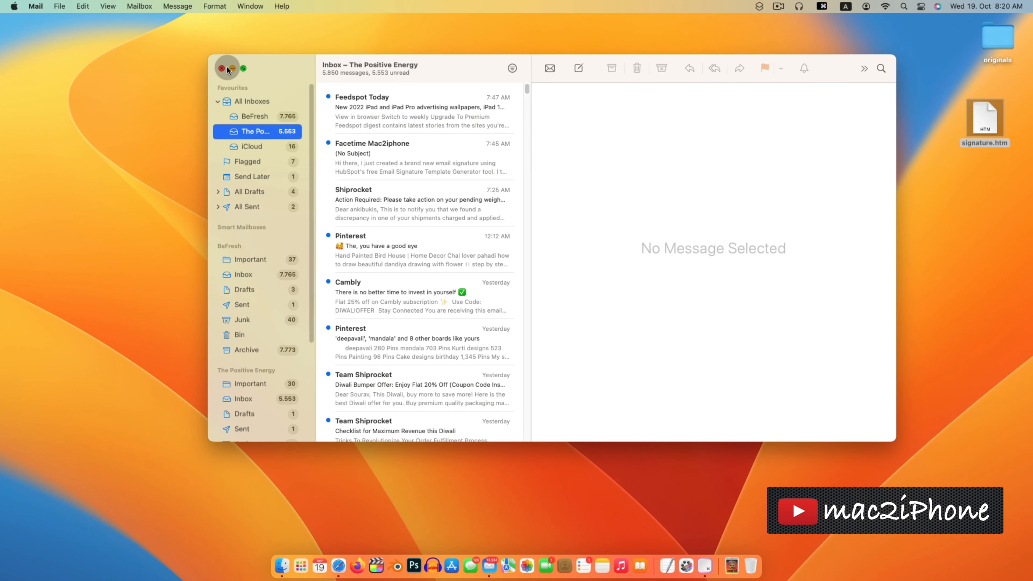
pyautogui.click(222, 68)
pyautogui.click(36, 6)
pyautogui.click(53, 147)
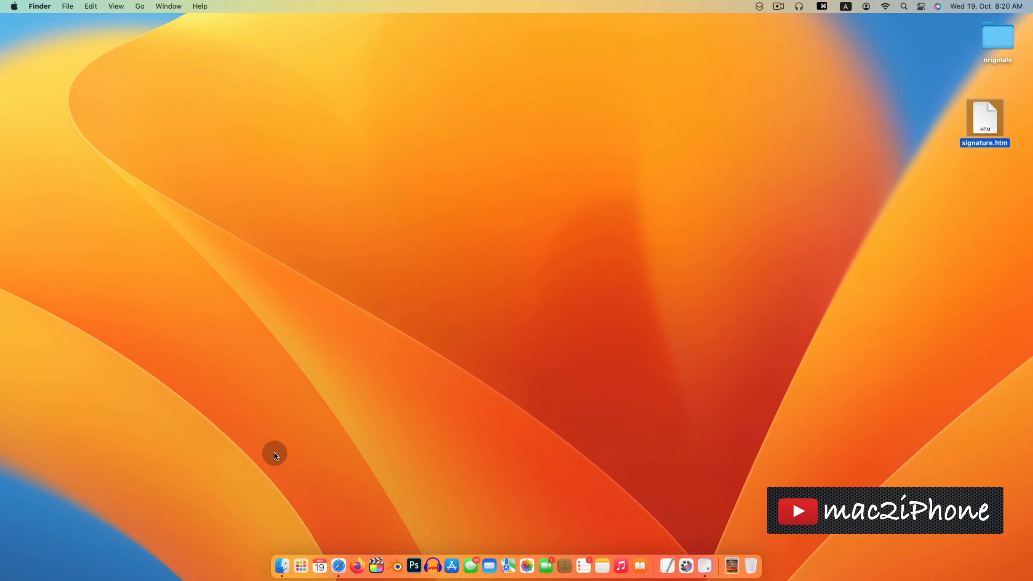
# - In a new Finder window, go to the hidden user Library folder using Option in the Go menu
pyautogui.click(279, 555)
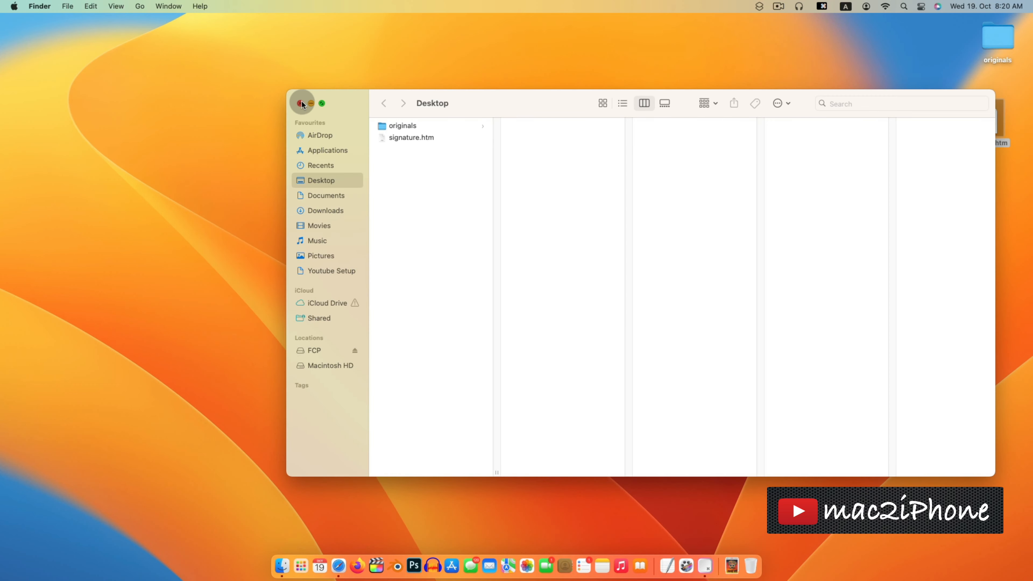
pyautogui.click(142, 7)
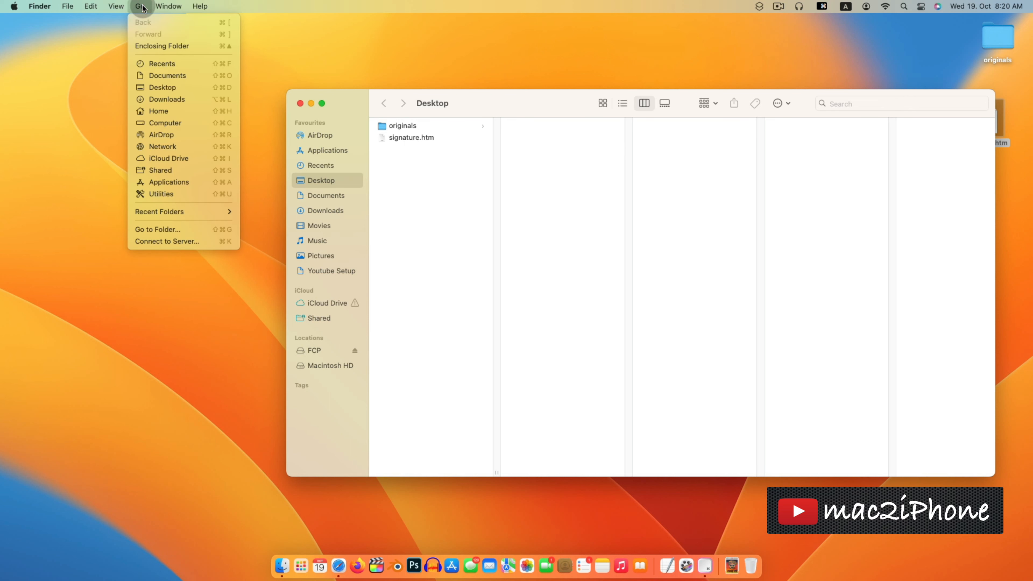
pyautogui.press('alt')
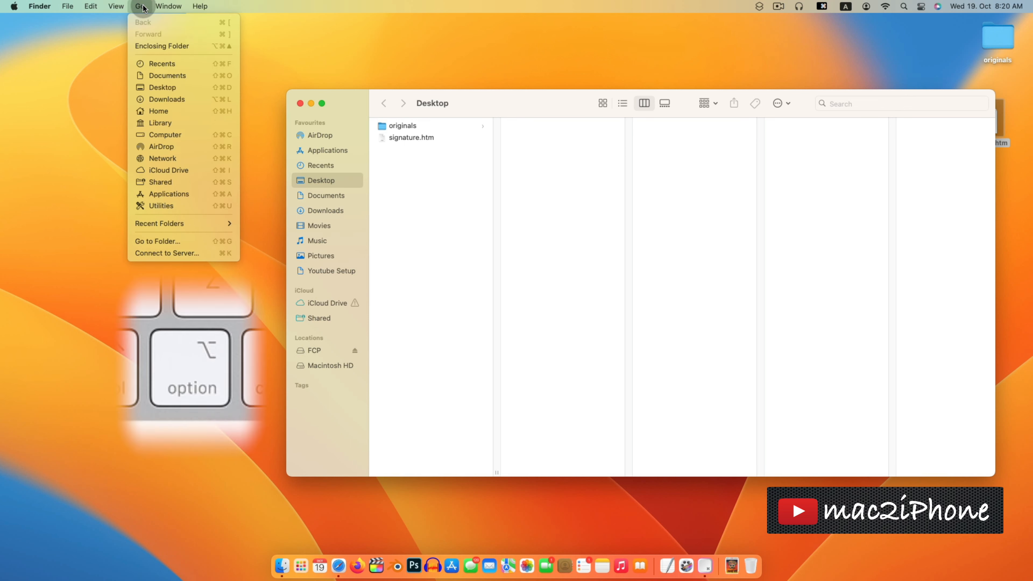
pyautogui.click(165, 123)
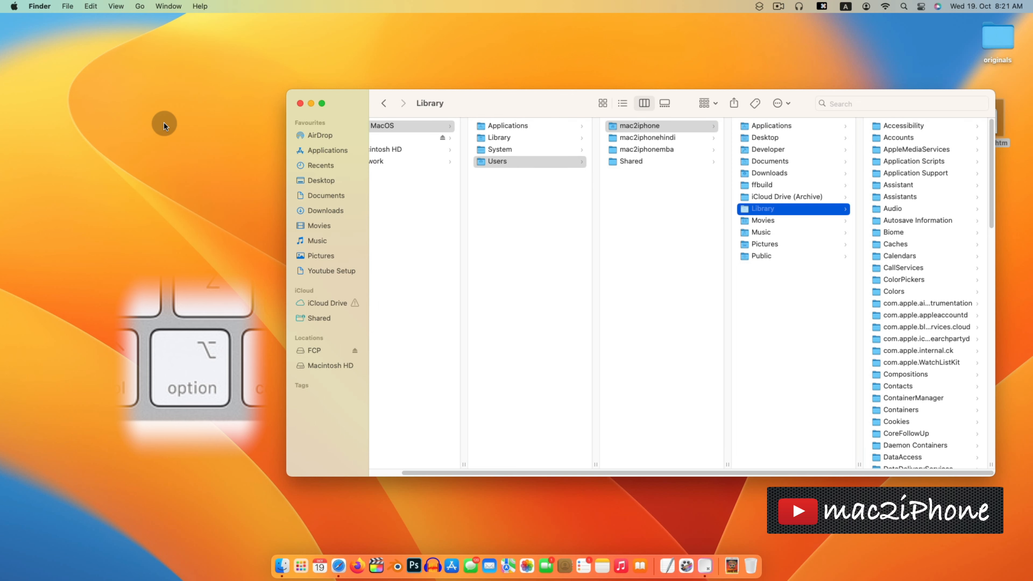
# - Navigate from Library through Mail > V10 > MailData into the Signatures folder
pyautogui.moveTo(517, 109); pyautogui.dragTo(248, 57)
pyautogui.scroll(-10, 648, 375)
pyautogui.scroll(-10, 645, 377)
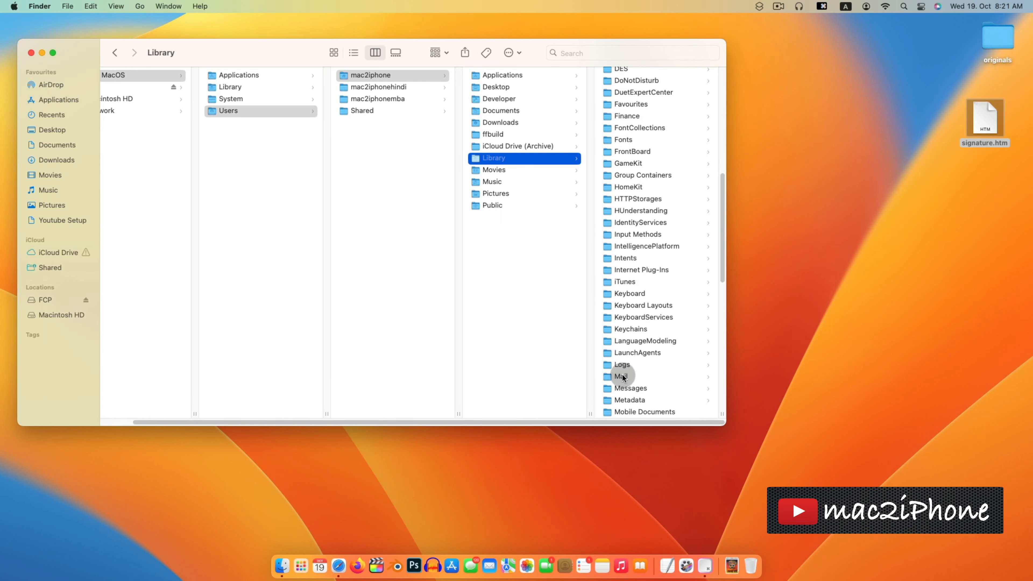
pyautogui.click(617, 219)
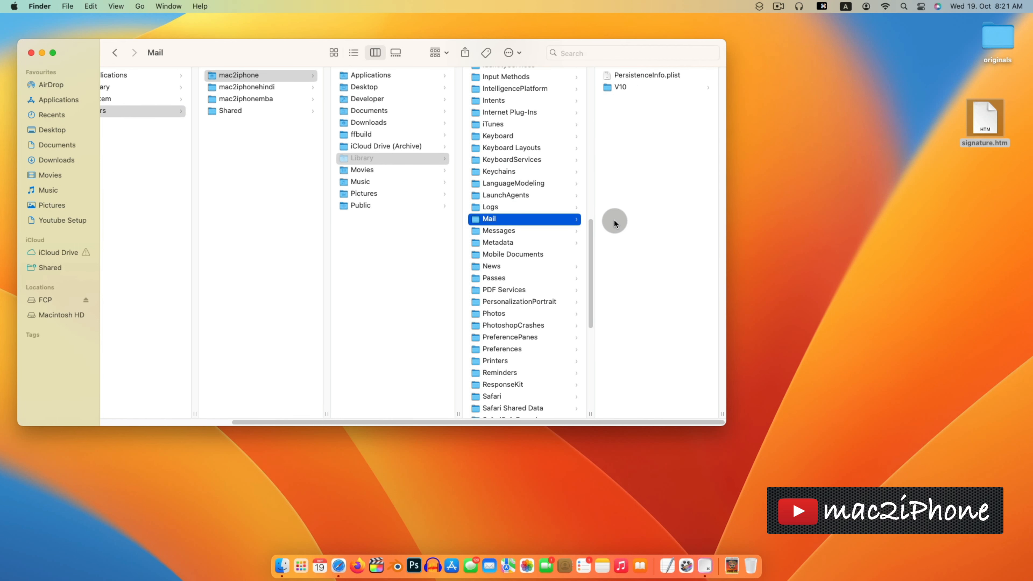
pyautogui.click(618, 88)
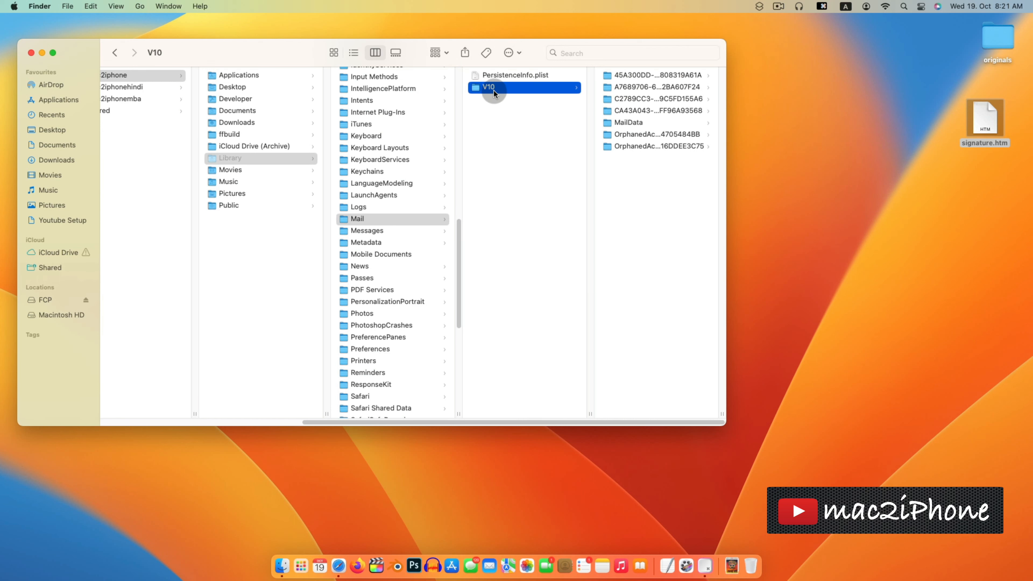
pyautogui.click(643, 127)
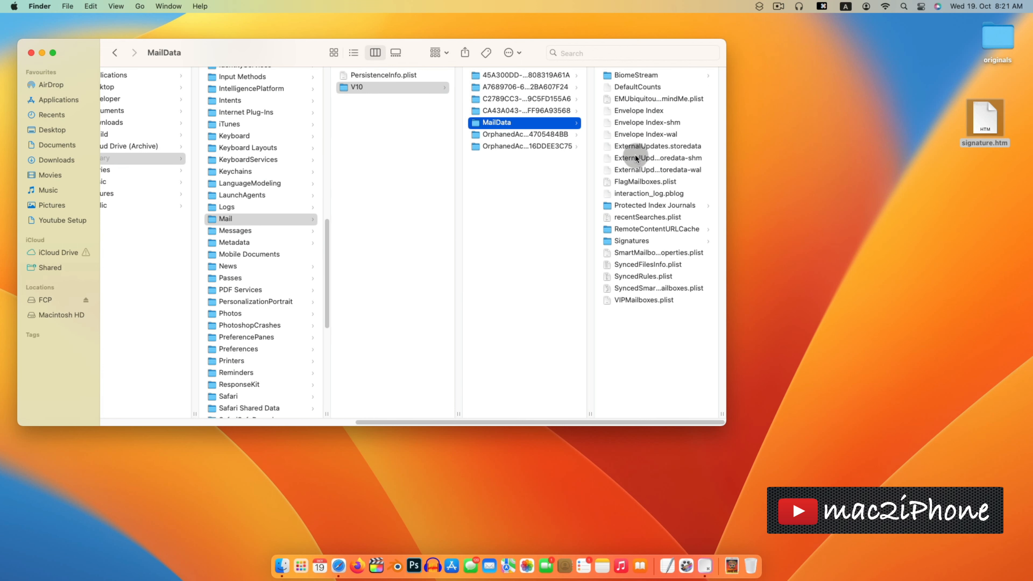
pyautogui.click(625, 242)
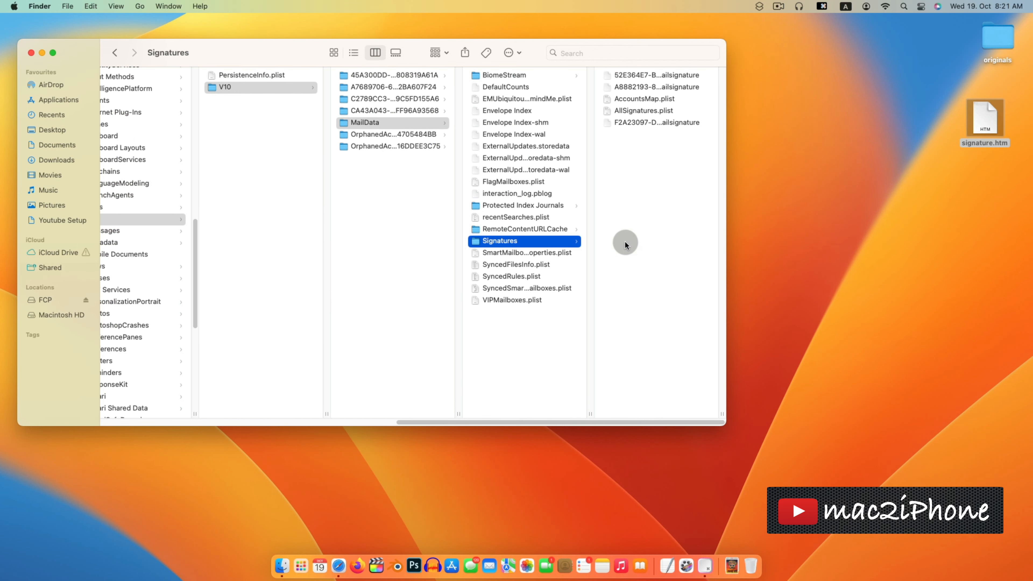
# - Widen the window, compare the .mailsignature files, and select the one created today
pyautogui.moveTo(724, 410); pyautogui.dragTo(902, 404)
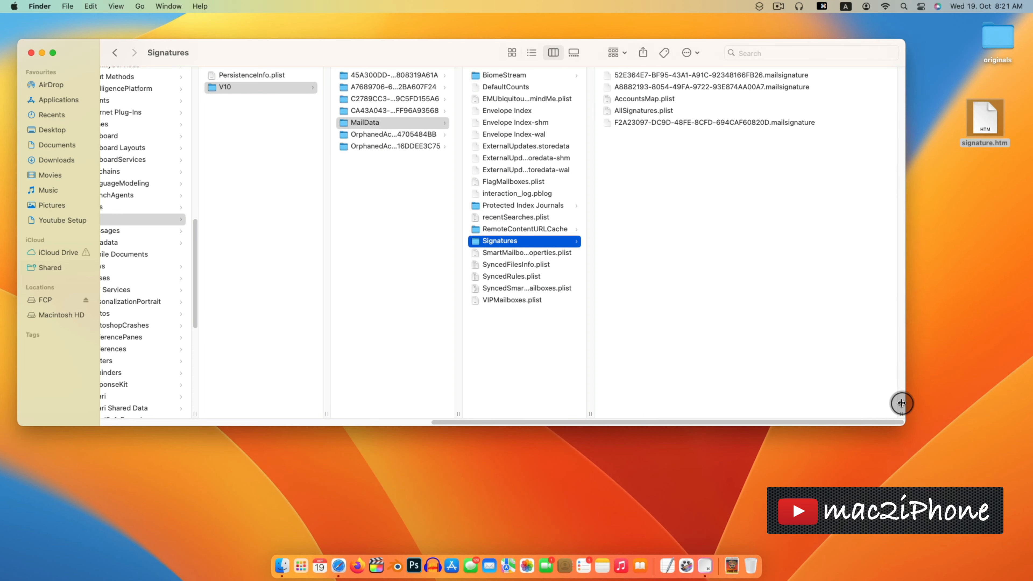
pyautogui.click(785, 87)
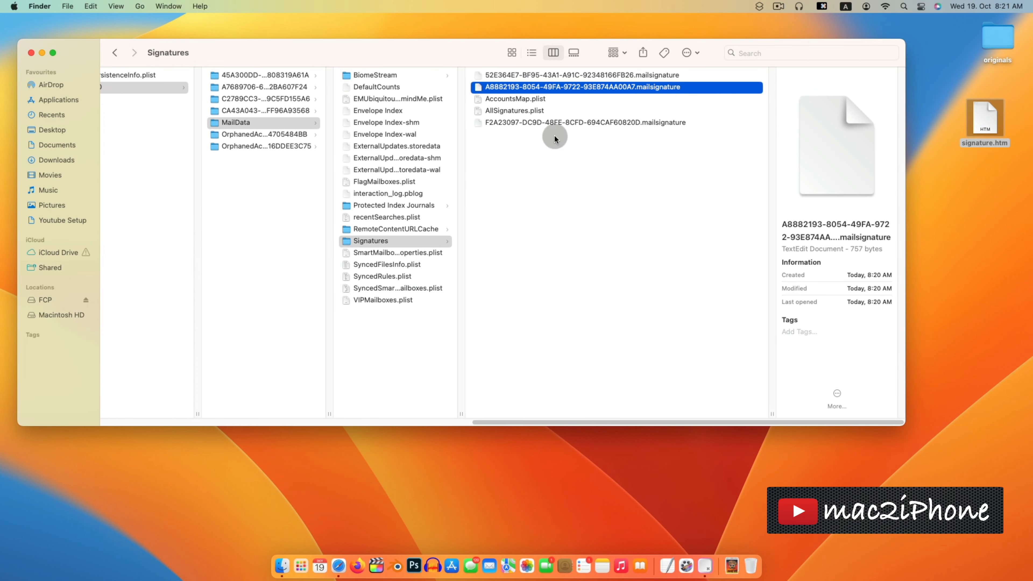
pyautogui.click(576, 75)
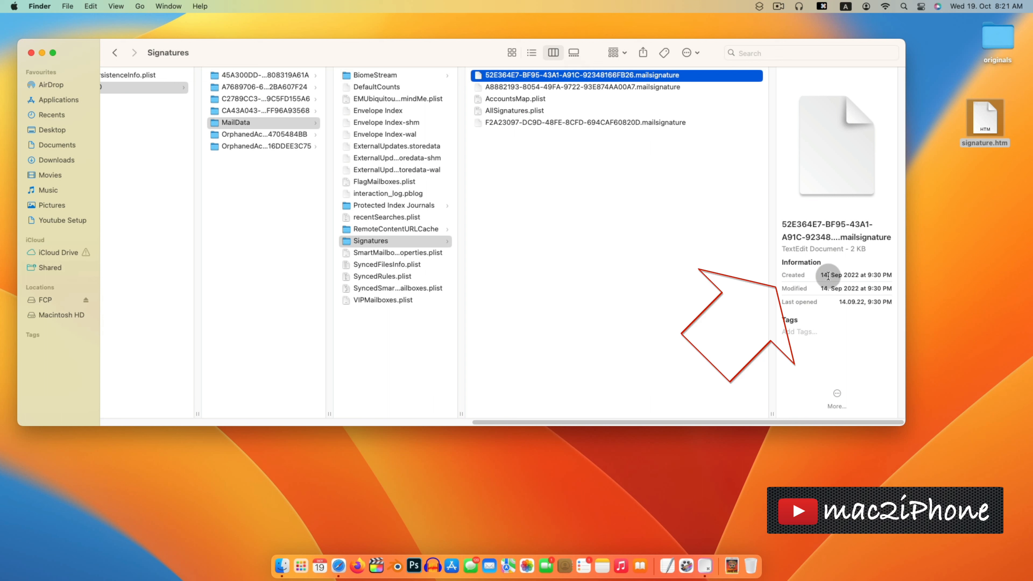
pyautogui.click(668, 123)
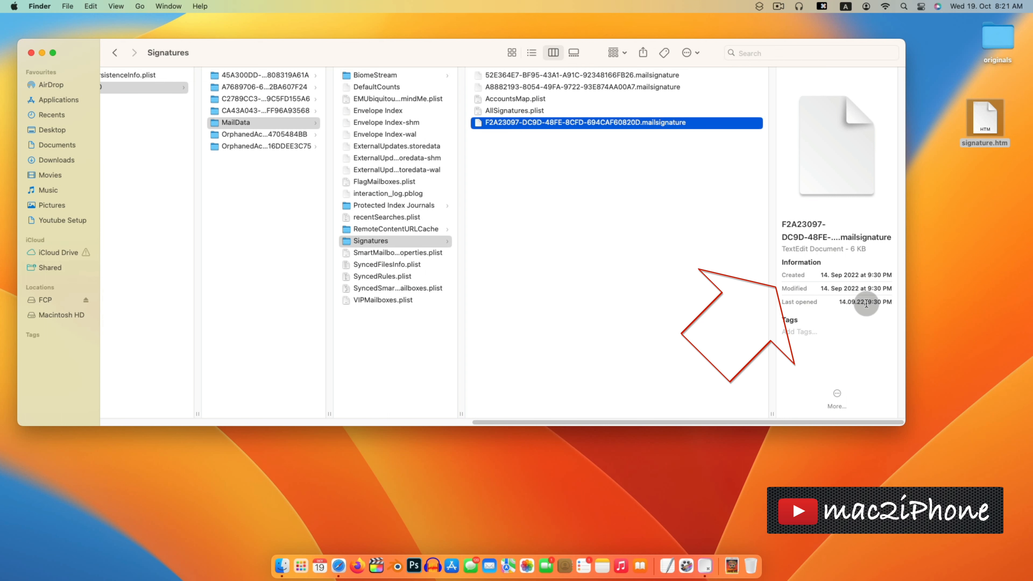
pyautogui.click(635, 86)
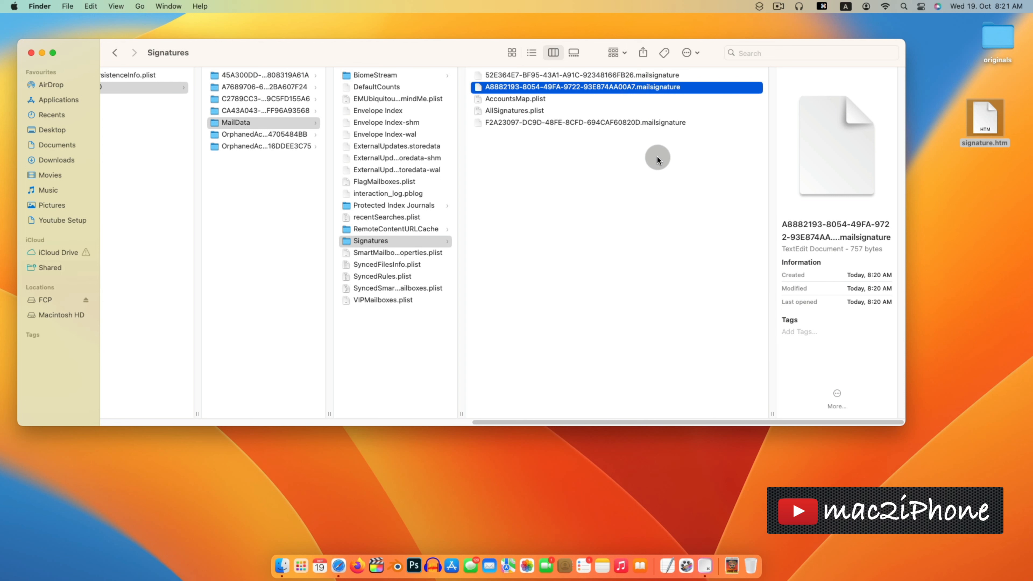
# - Open today's A8882193 .mailsignature file in TextEdit via Open With > Other
pyautogui.rightClick(615, 89)
pyautogui.moveTo(637, 104)
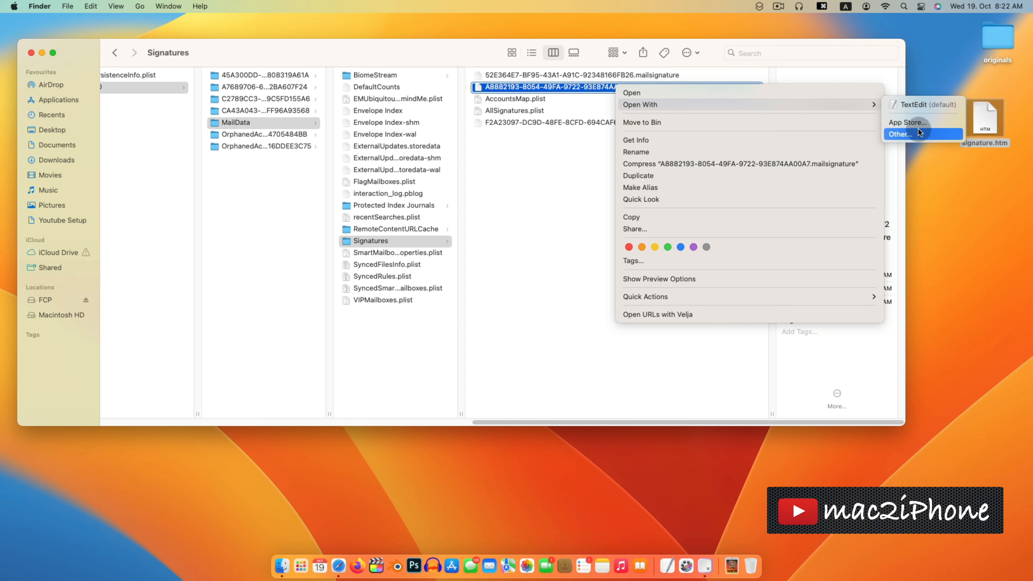
pyautogui.click(912, 135)
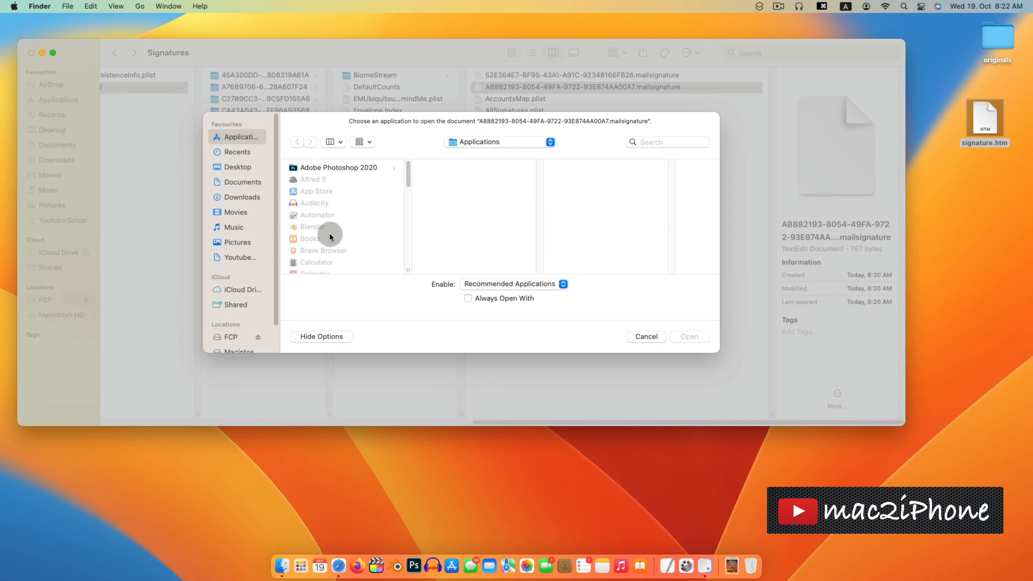
pyautogui.moveTo(407, 182); pyautogui.dragTo(403, 257)
pyautogui.click(344, 224)
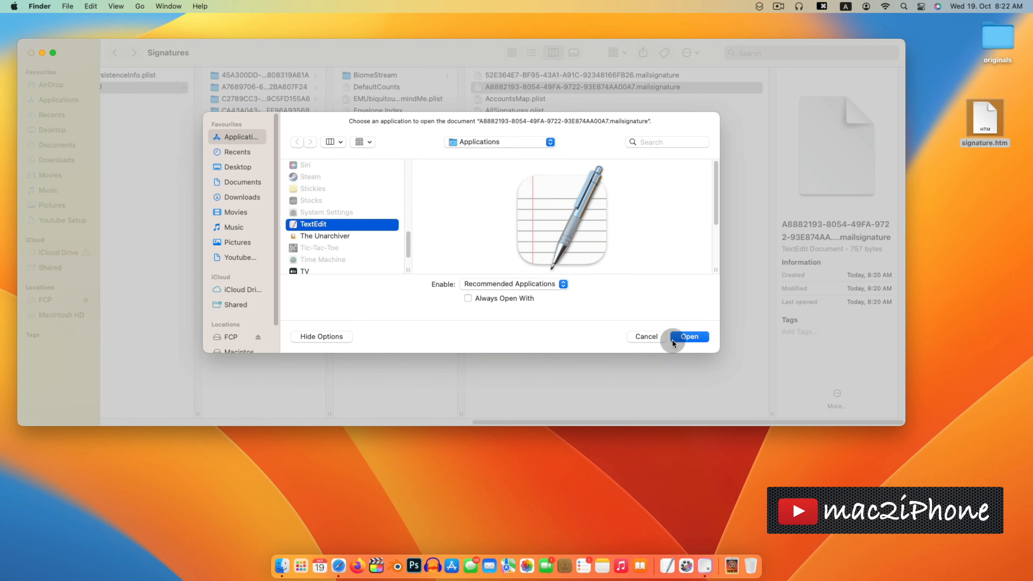
pyautogui.click(697, 337)
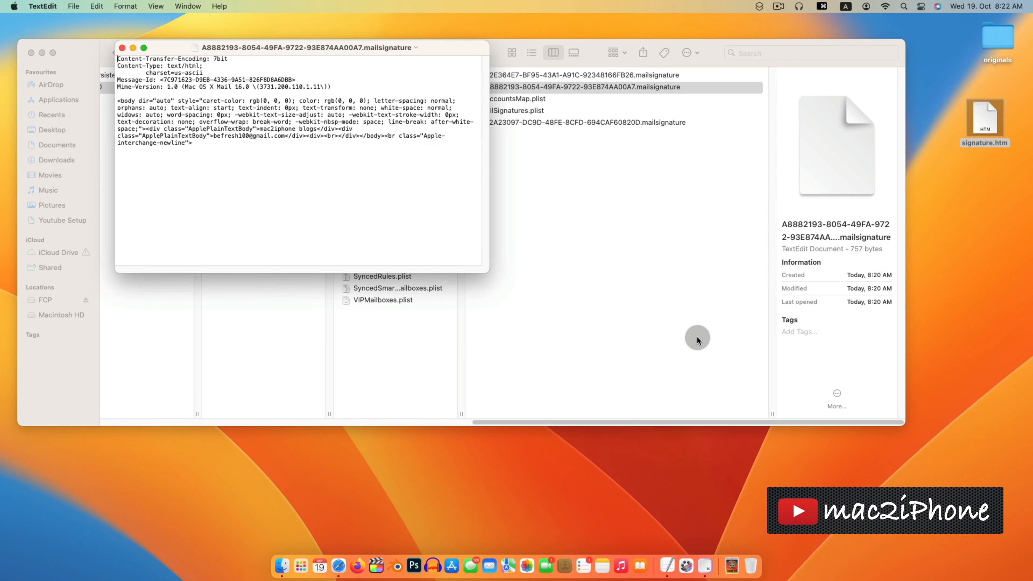
# - Move the TextEdit window up-left and select the whole <body> HTML block
pyautogui.moveTo(217, 52); pyautogui.dragTo(182, 45)
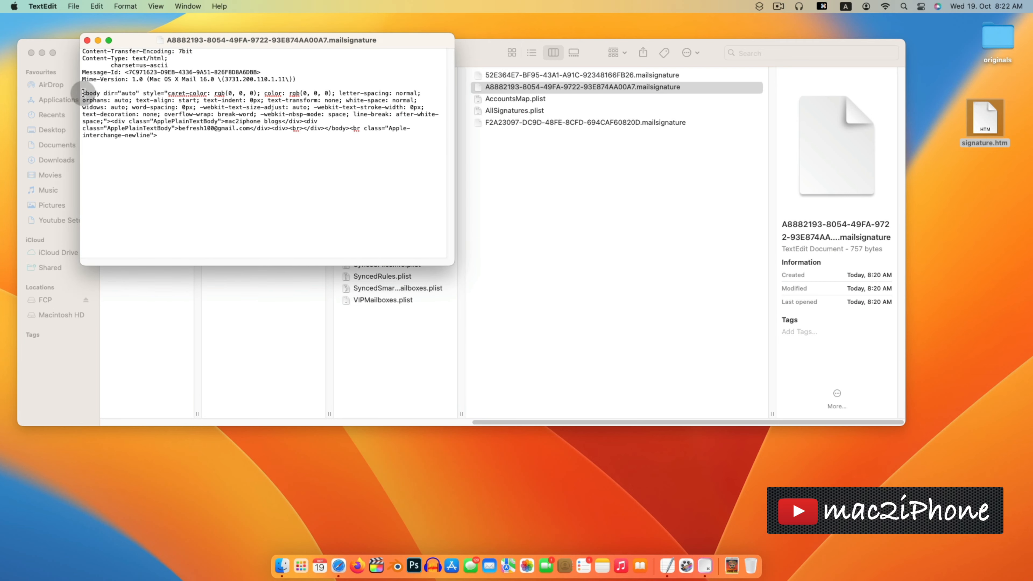
pyautogui.moveTo(83, 93); pyautogui.dragTo(151, 133)
pyautogui.moveTo(220, 37); pyautogui.dragTo(161, 30)
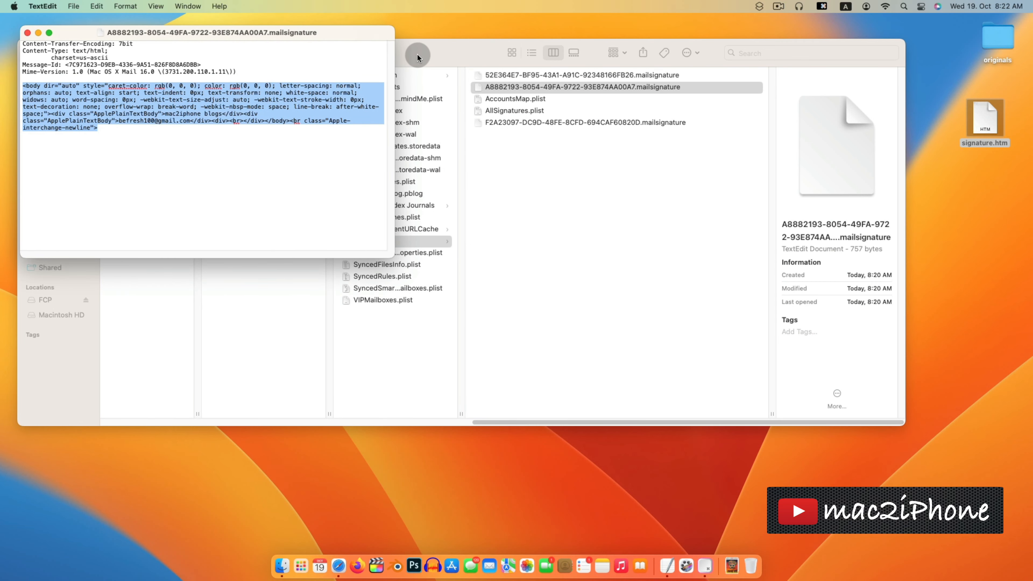
# - Narrow and reposition the Finder window so the desktop signature.htm is visible, then refocus TextEdit
pyautogui.moveTo(418, 57); pyautogui.dragTo(416, 78)
pyautogui.moveTo(904, 165); pyautogui.dragTo(785, 184)
pyautogui.moveTo(324, 77); pyautogui.dragTo(310, 205)
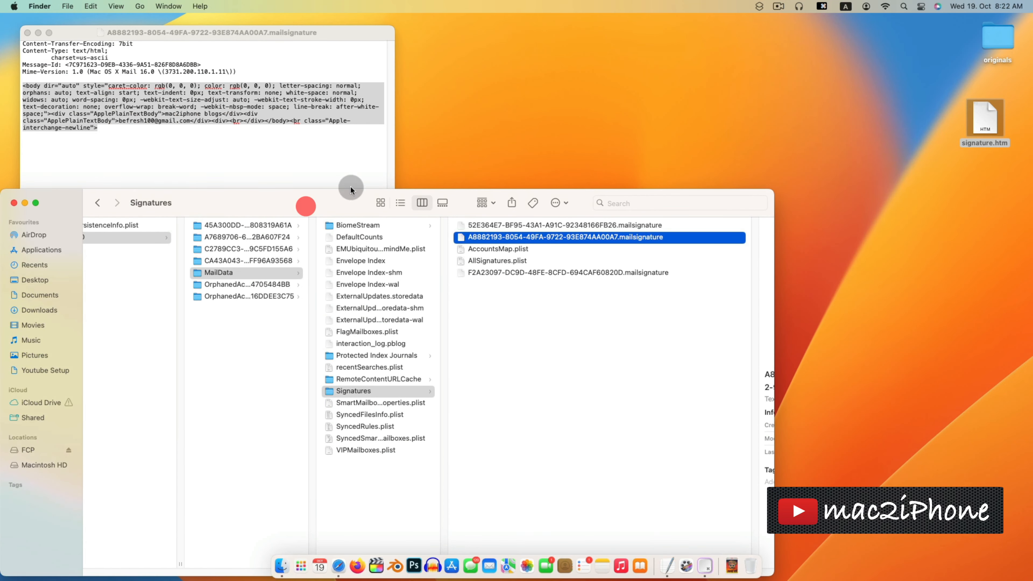
pyautogui.click(985, 114)
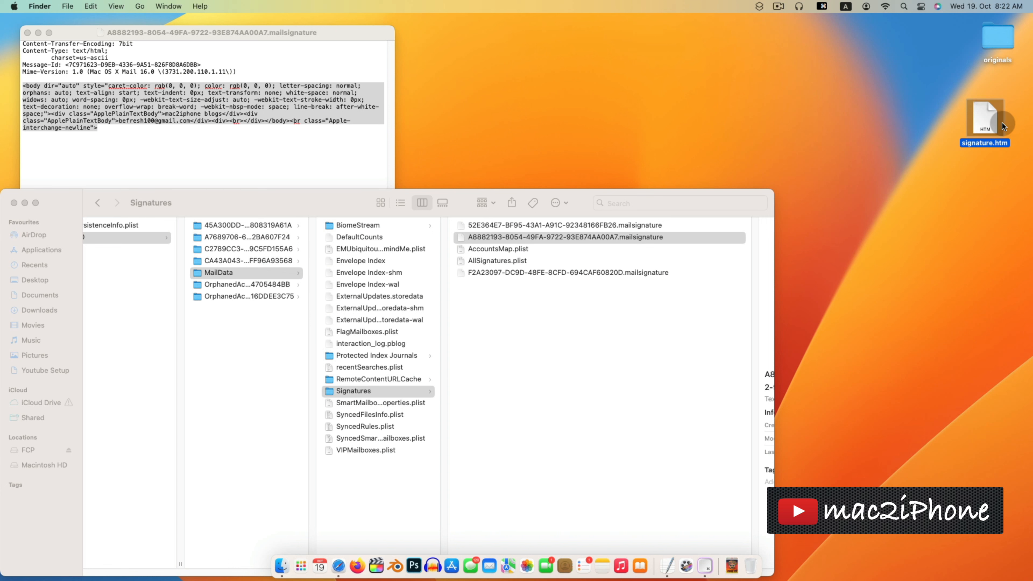
pyautogui.click(299, 143)
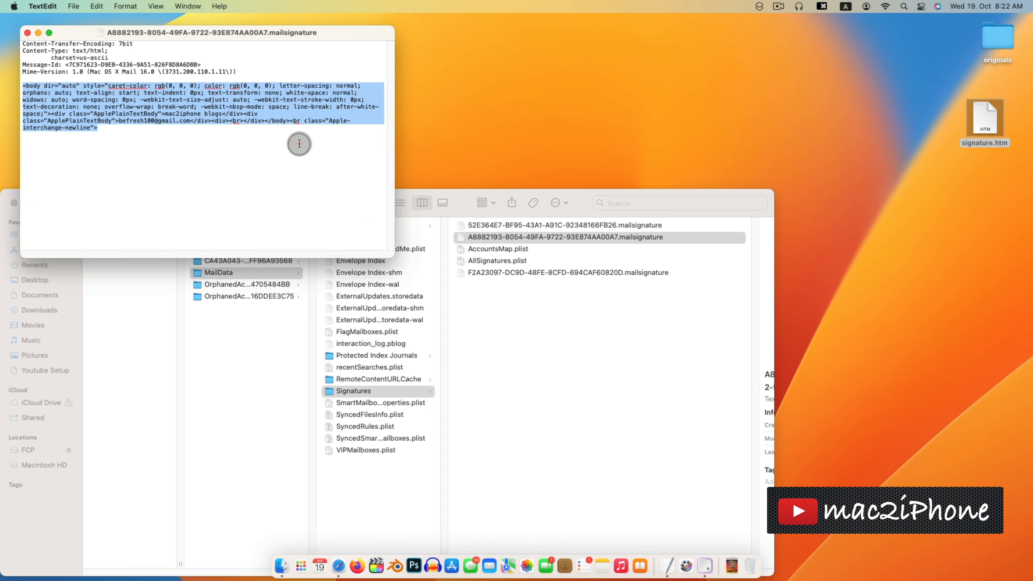
# - Open the desktop signature.htm file in Firefox using Open With
pyautogui.rightClick(984, 119)
pyautogui.moveTo(962, 134)
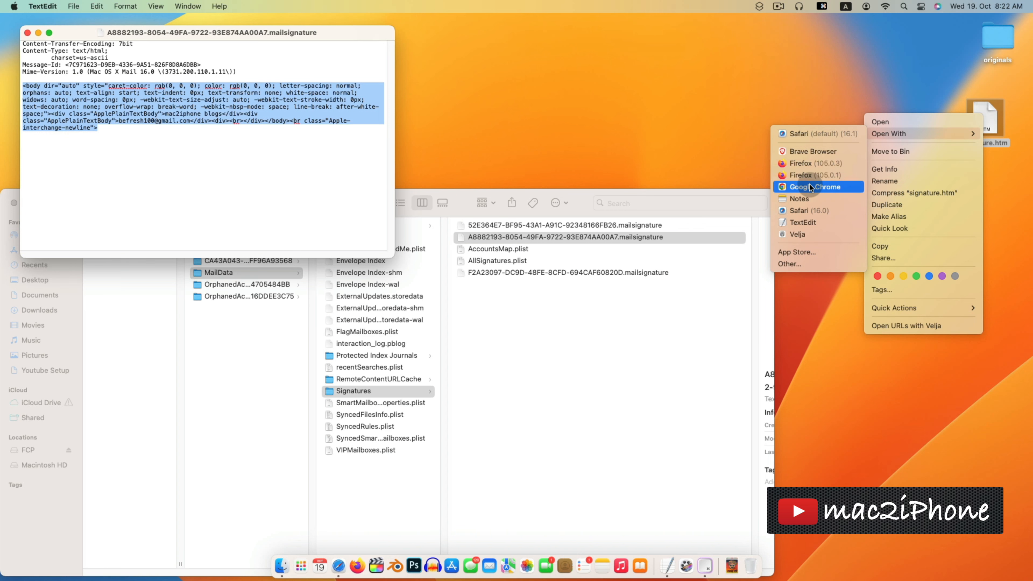
pyautogui.click(811, 165)
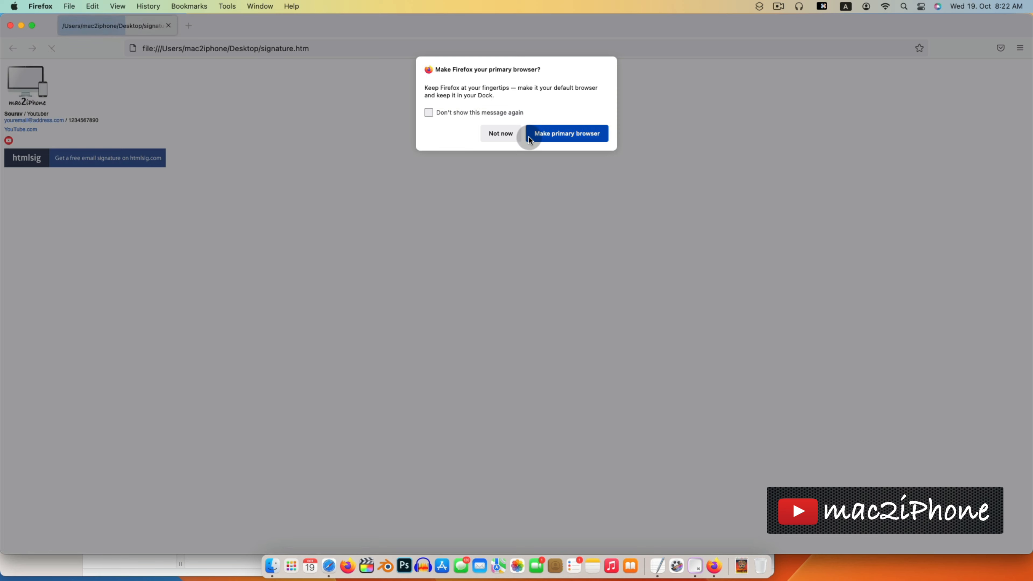
# - Decline the default-browser prompt and view the page source of signature.htm
pyautogui.click(498, 135)
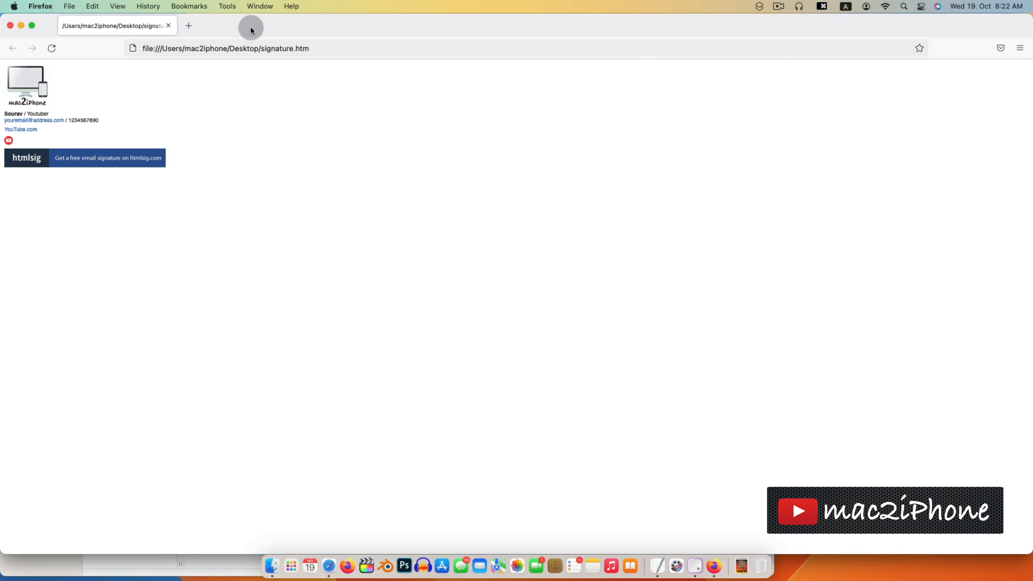
pyautogui.rightClick(123, 86)
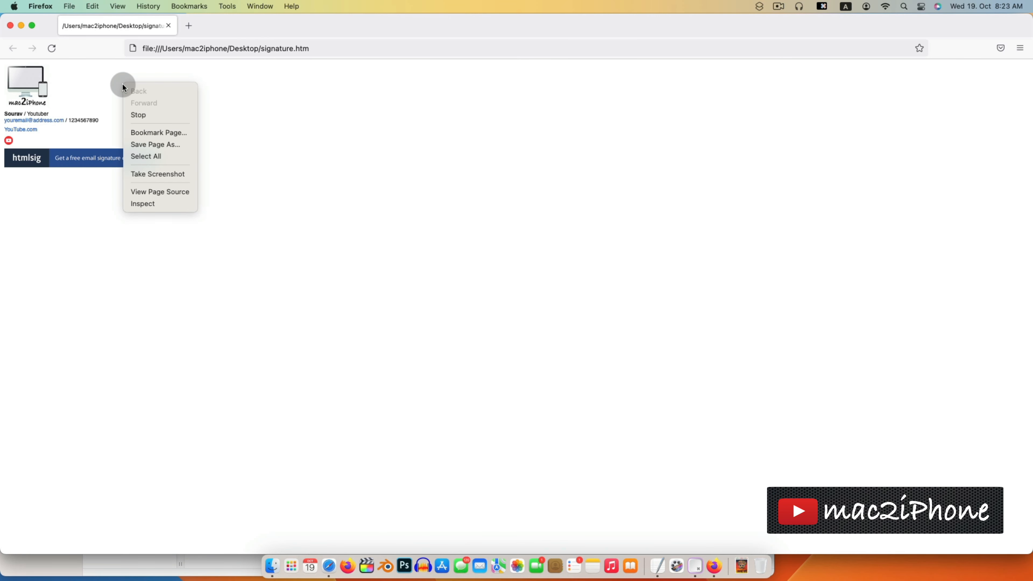
pyautogui.click(306, 94)
pyautogui.rightClick(211, 99)
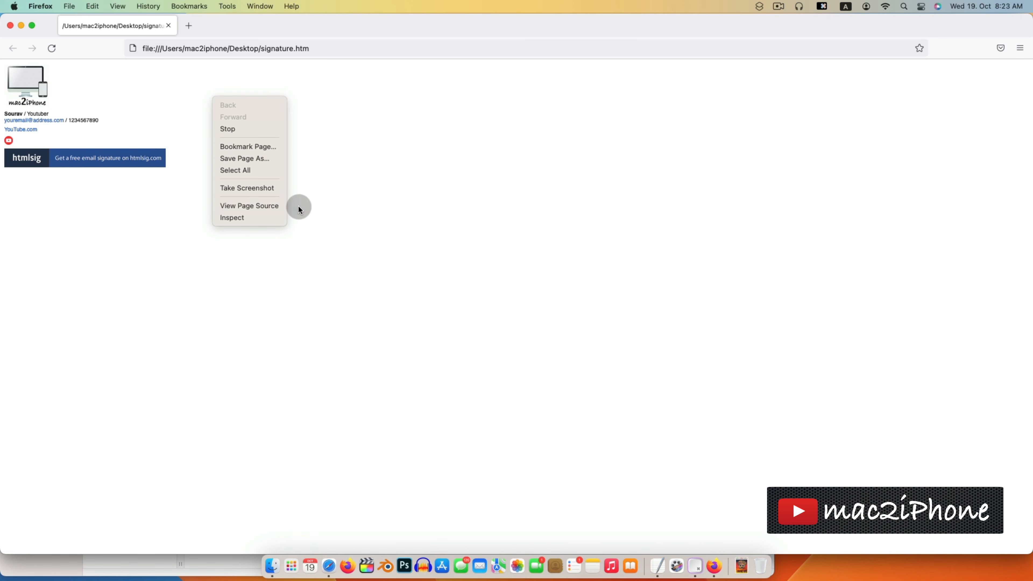
pyautogui.click(258, 206)
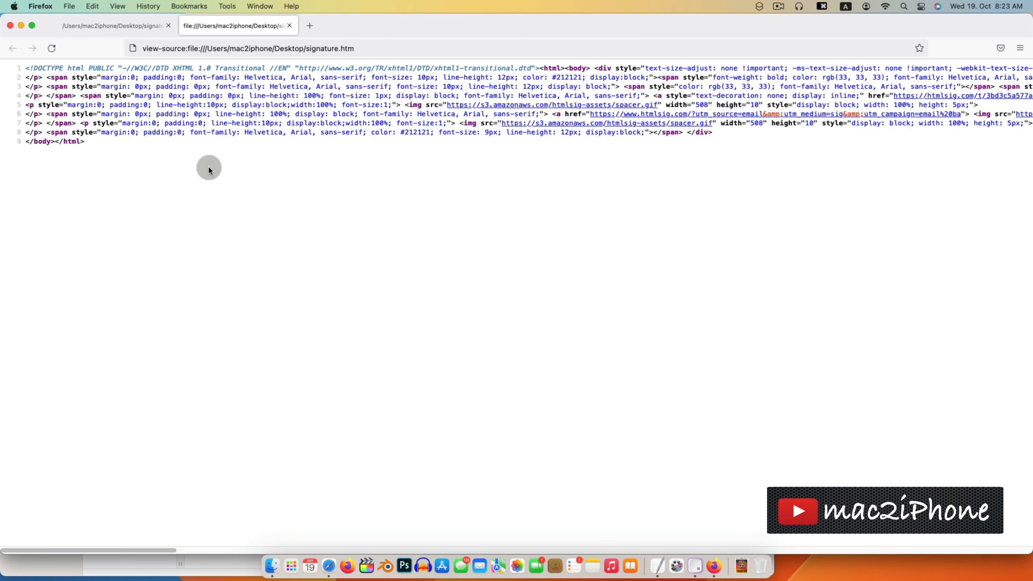
# - Copy the entire page source with ⌘A and ⌘C, then minimize the source window
pyautogui.press('super+a')
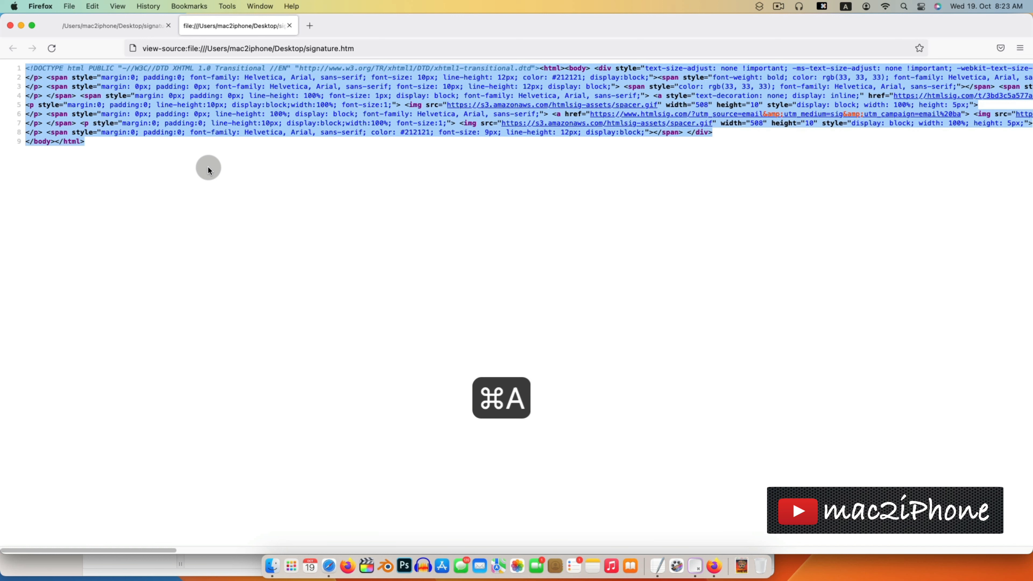
pyautogui.press('super+c')
pyautogui.press('super+c')
pyautogui.press('super+c')
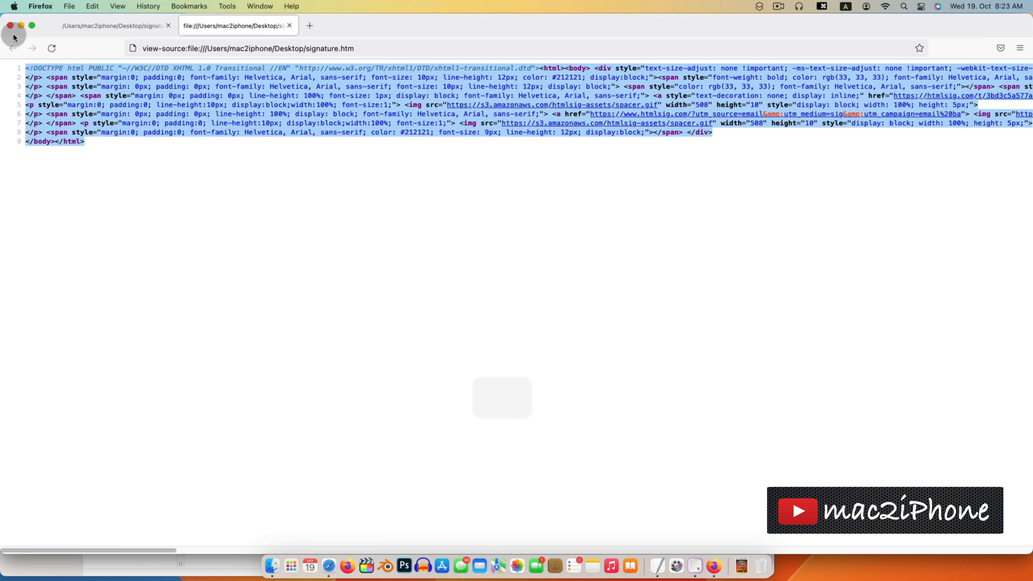
pyautogui.click(21, 26)
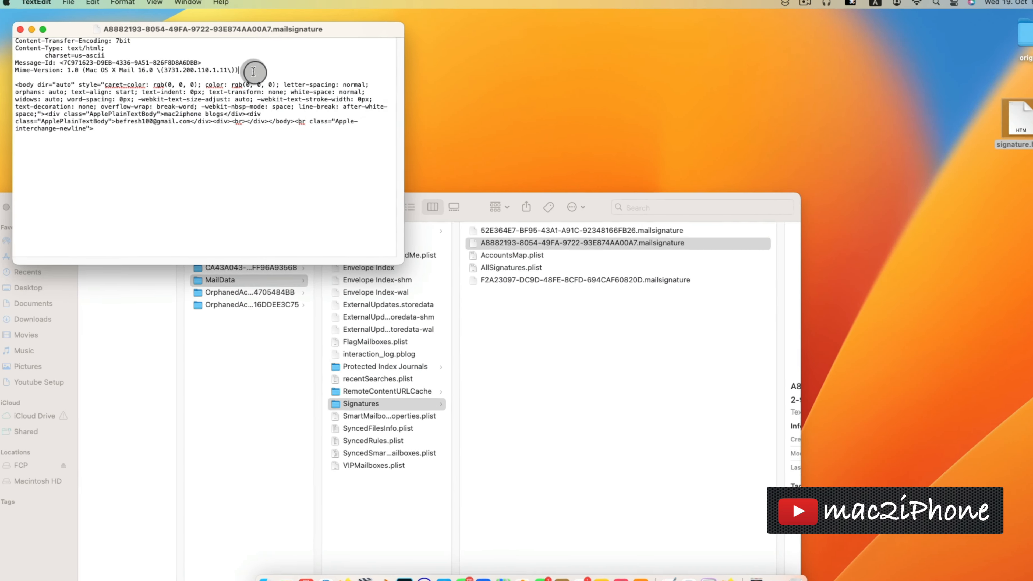
# - Replace the file's <body> block with the copied signature HTML, keeping the header lines
pyautogui.moveTo(256, 69)
pyautogui.mouseDown()
pyautogui.moveTo(185, 46)
pyautogui.moveTo(179, 26)
pyautogui.mouseUp()
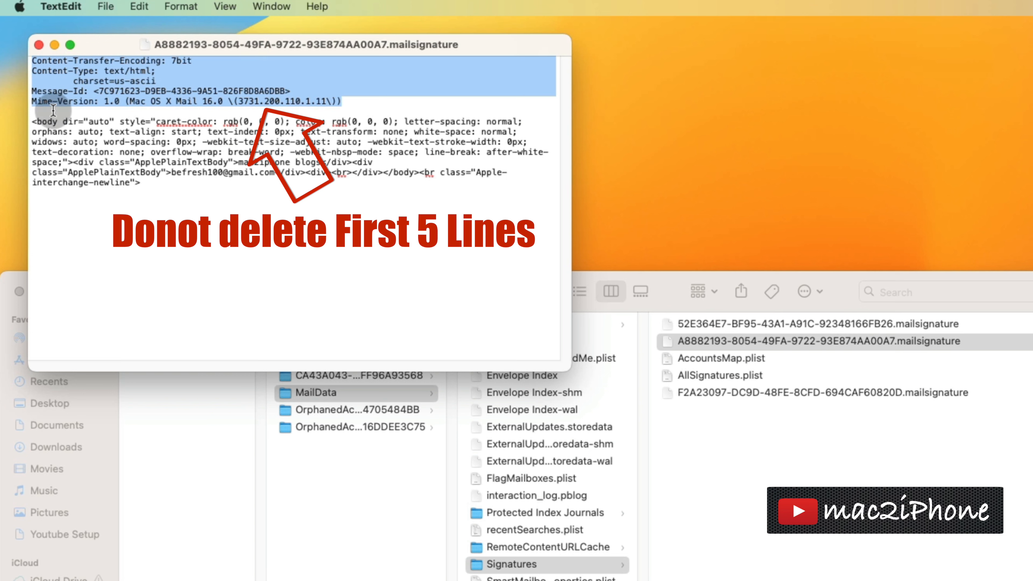
pyautogui.click(81, 119)
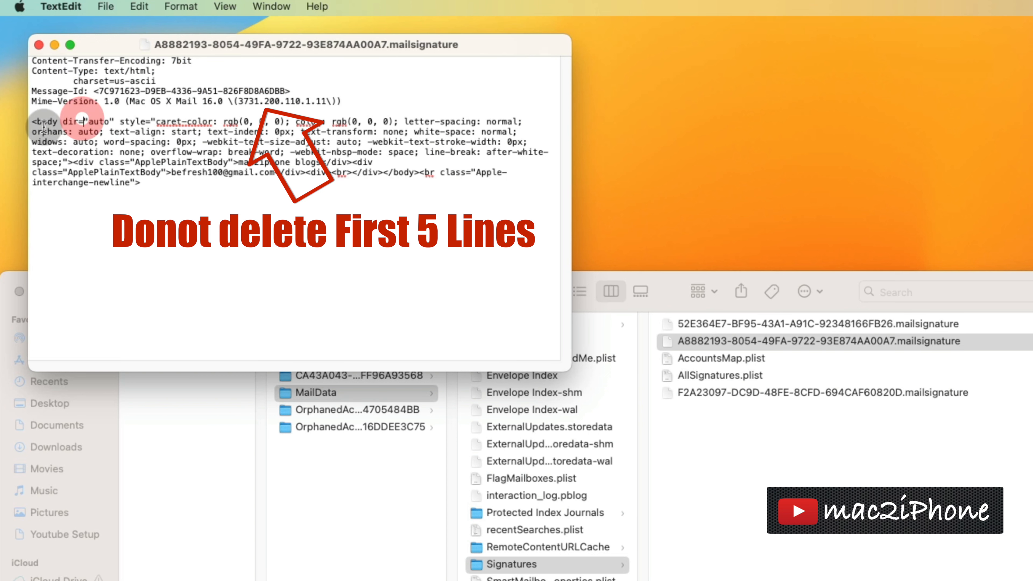
pyautogui.moveTo(31, 121); pyautogui.dragTo(163, 185)
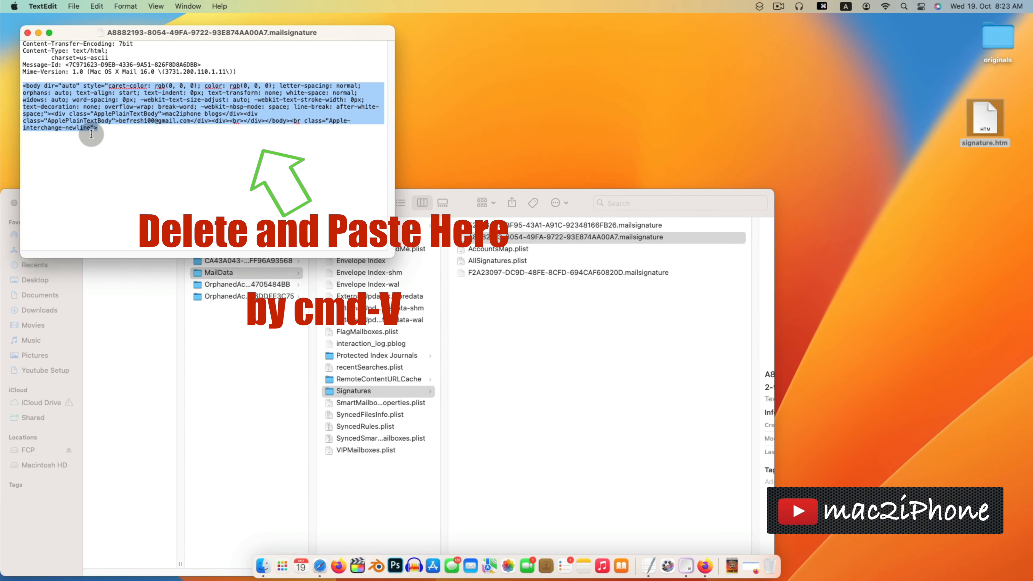
pyautogui.press('cmd+v')
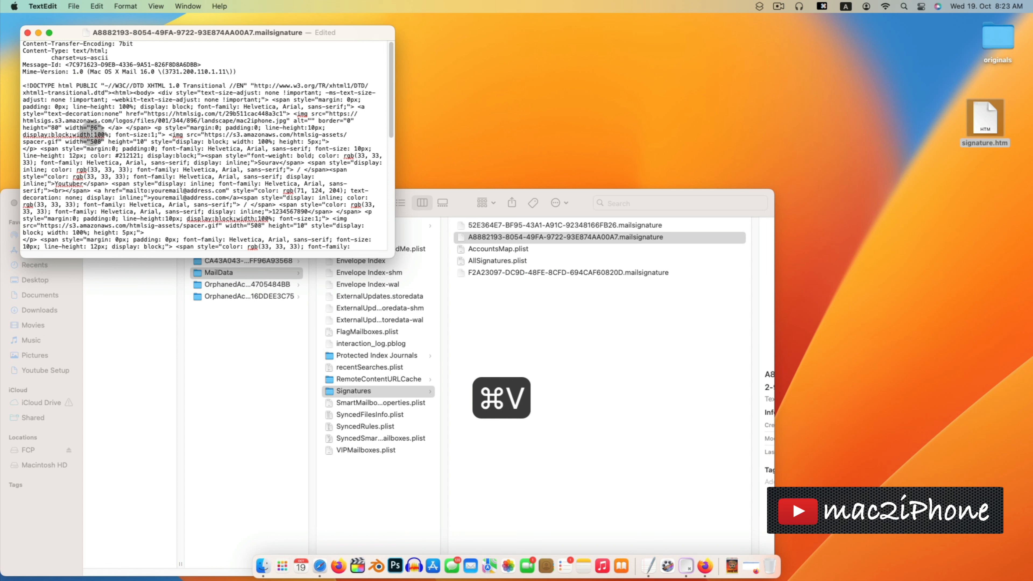
# - Save the edited signature file and close the TextEdit window
pyautogui.click(74, 6)
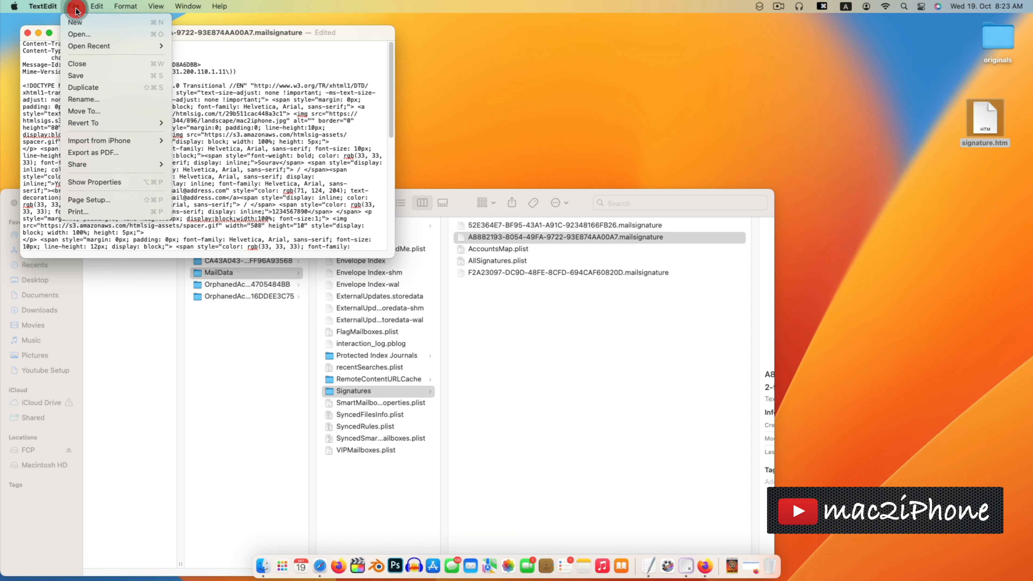
pyautogui.click(88, 75)
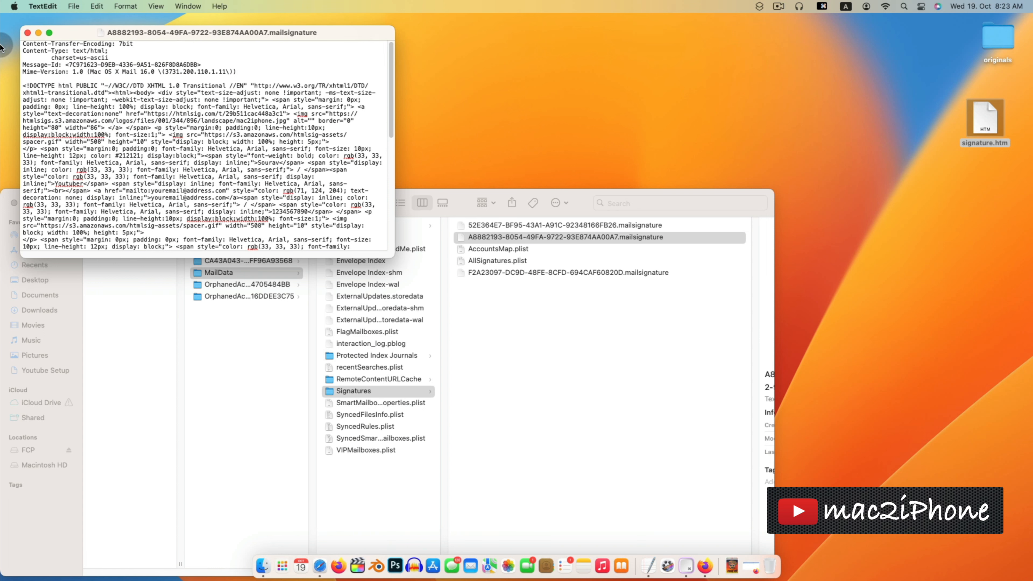
pyautogui.click(27, 33)
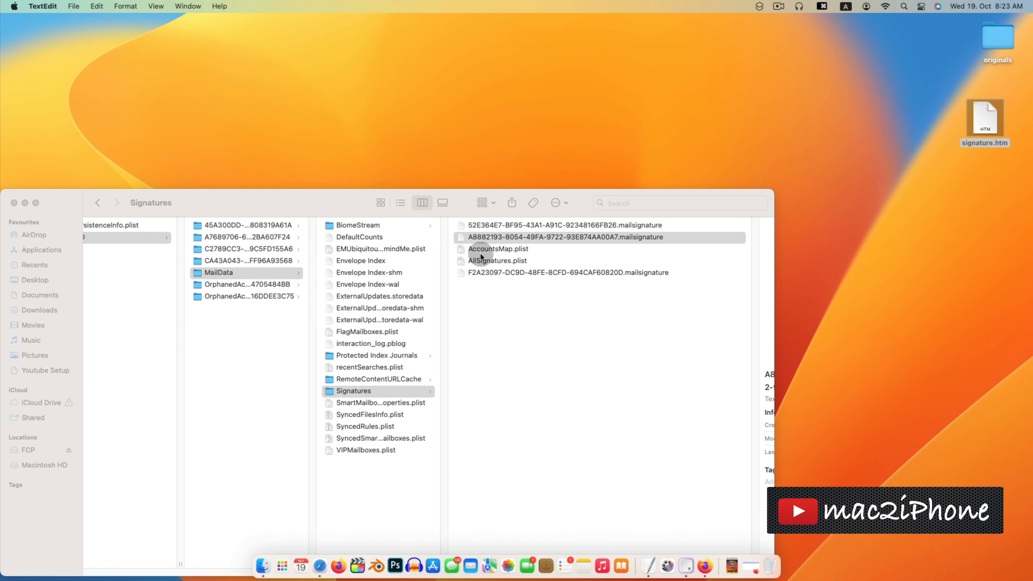
# - Lock the A8882193 .mailsignature file via Get Info, then close the Info and Finder windows
pyautogui.click(497, 239)
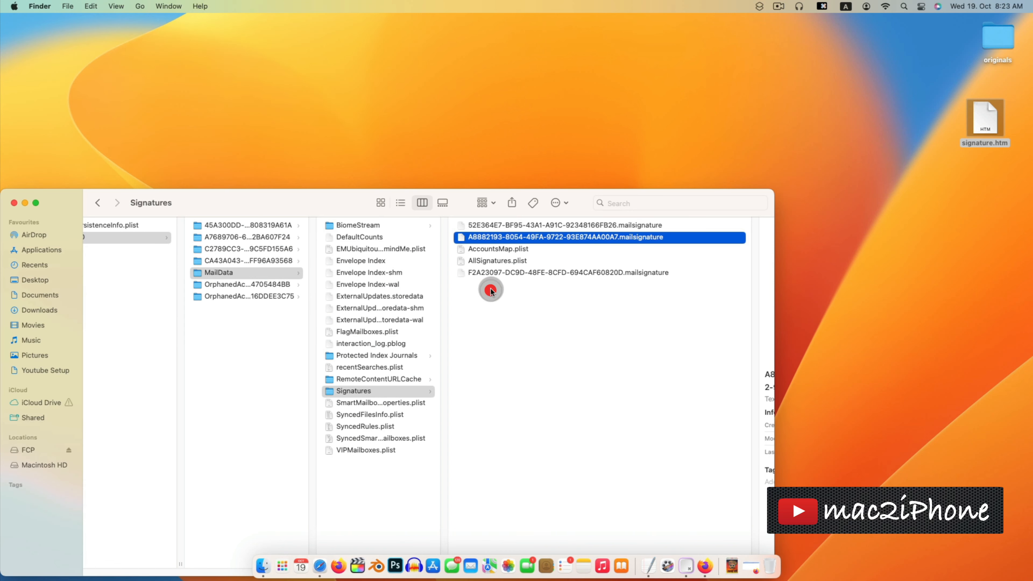
pyautogui.rightClick(503, 242)
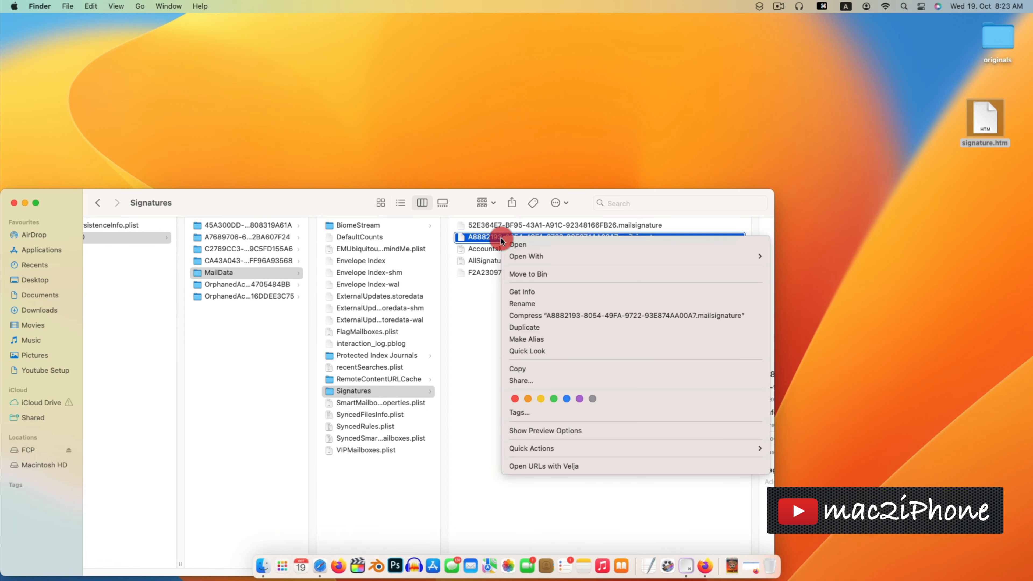
pyautogui.click(525, 292)
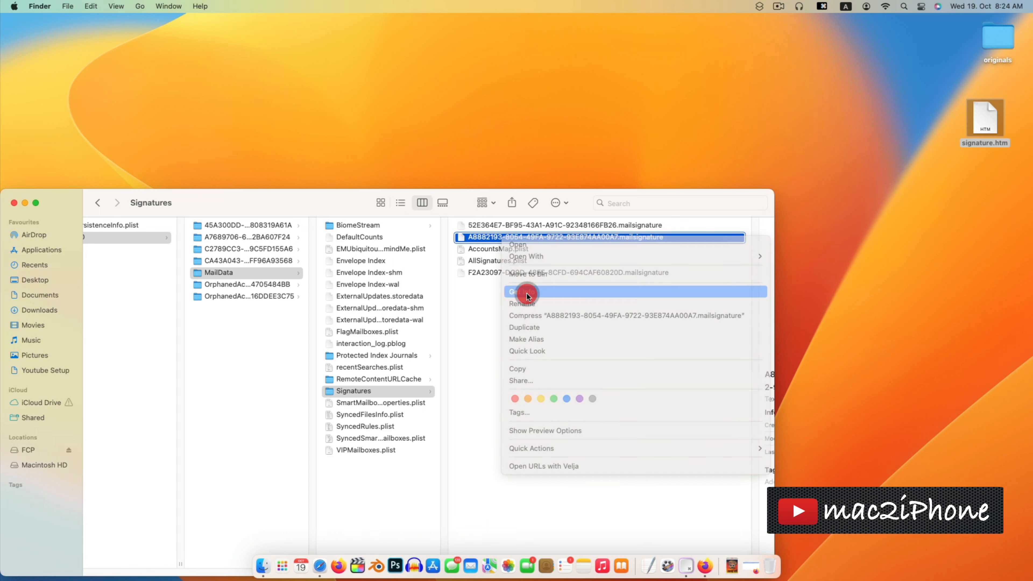
pyautogui.click(38, 169)
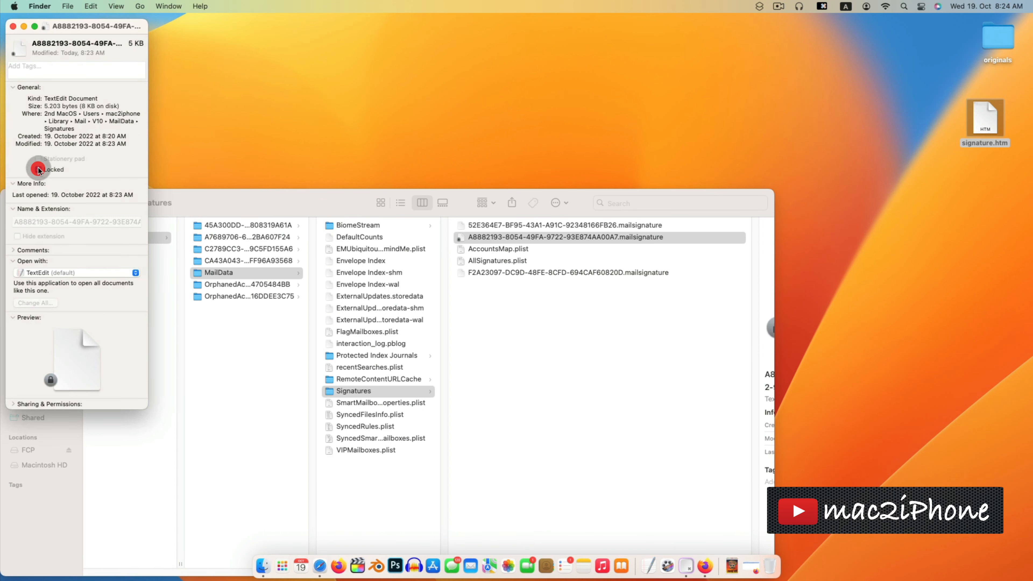
pyautogui.click(13, 27)
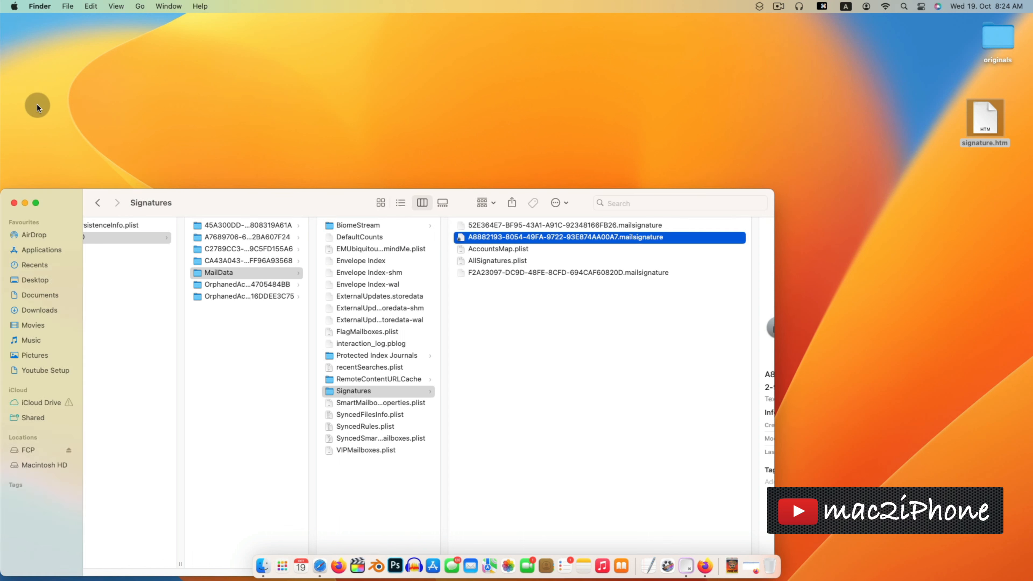
pyautogui.click(14, 202)
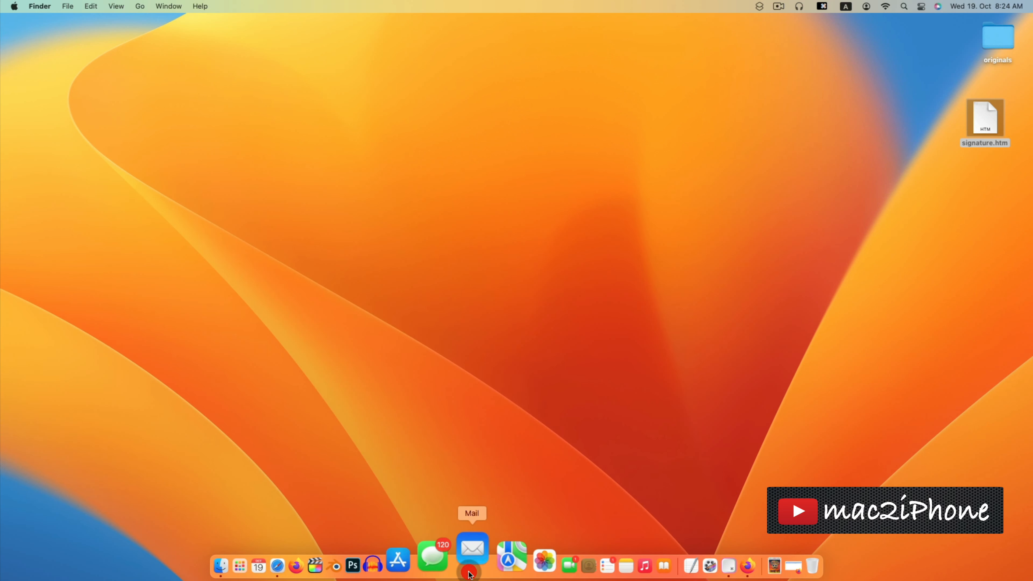
# - Relaunch Mail from the Dock and open its Settings
pyautogui.click(470, 574)
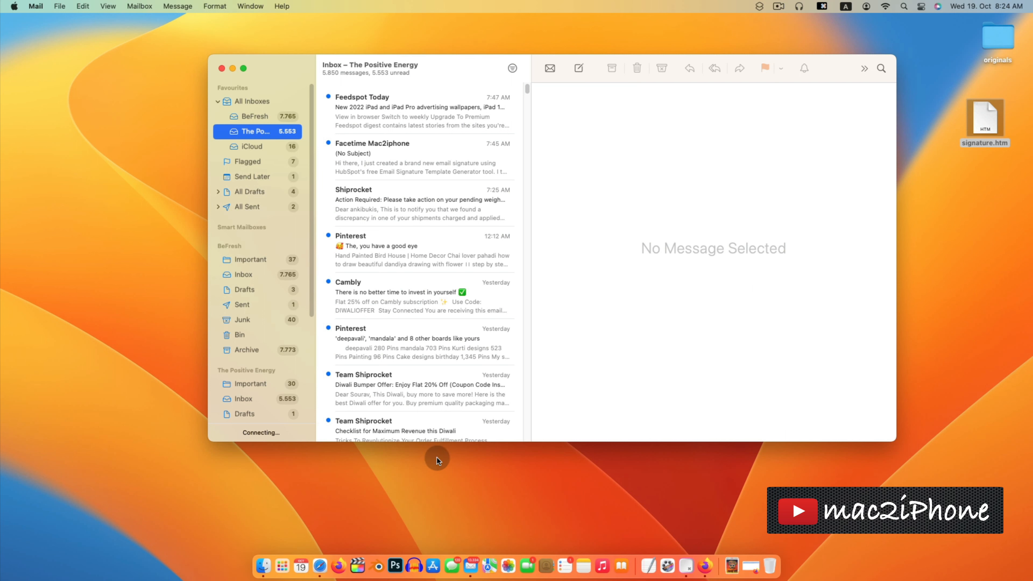
pyautogui.click(36, 5)
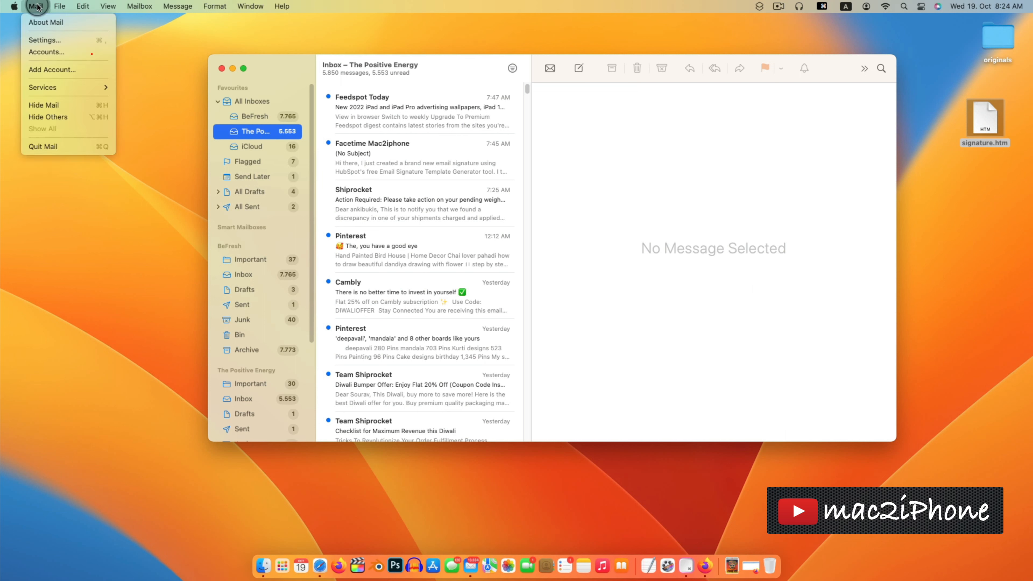
pyautogui.click(42, 41)
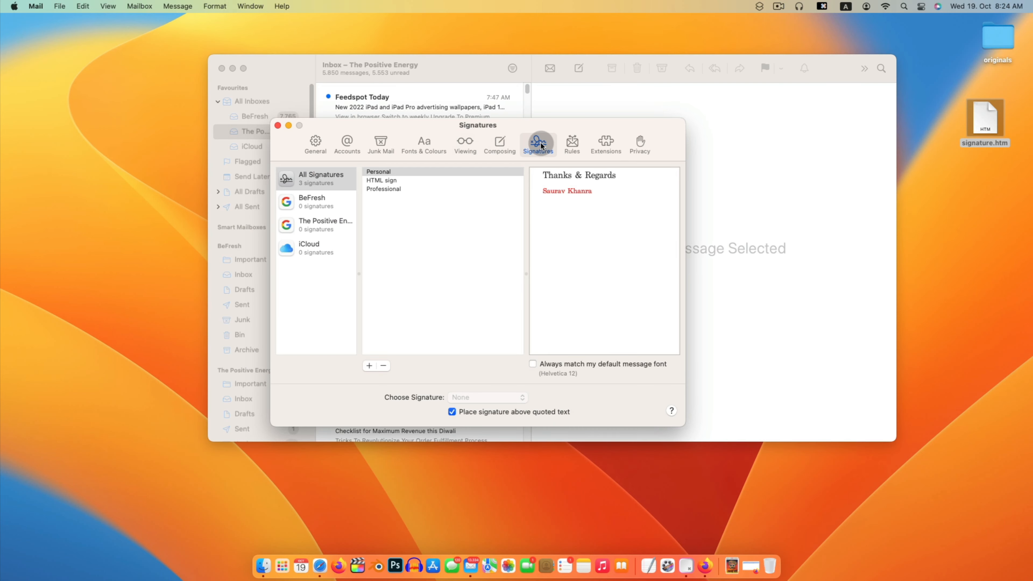
# - Assign HTML sign to The Positive Energy and BeFresh accounts, then close Settings
pyautogui.click(387, 181)
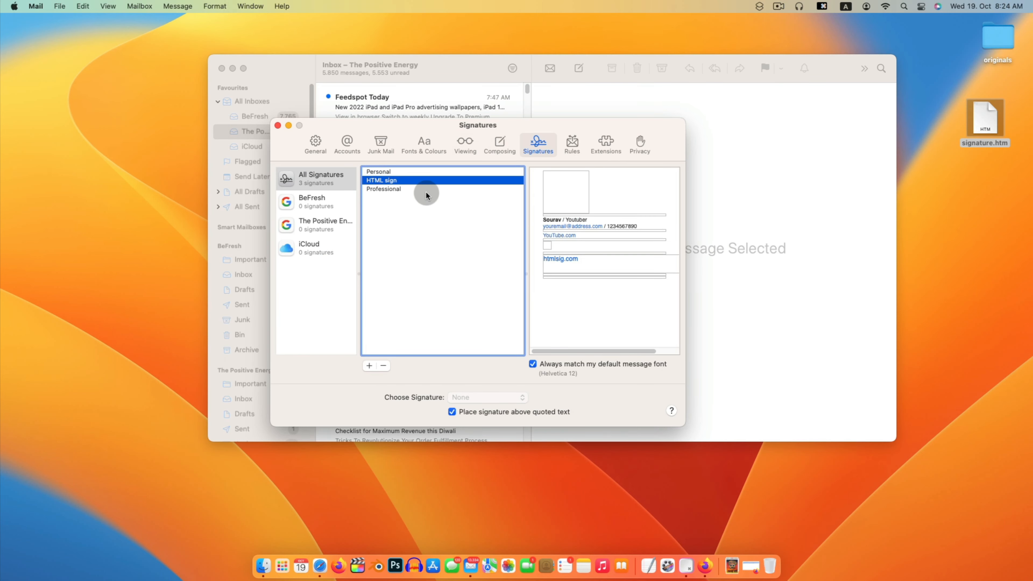
pyautogui.moveTo(375, 182)
pyautogui.mouseDown()
pyautogui.moveTo(355, 203)
pyautogui.moveTo(312, 215)
pyautogui.mouseUp()
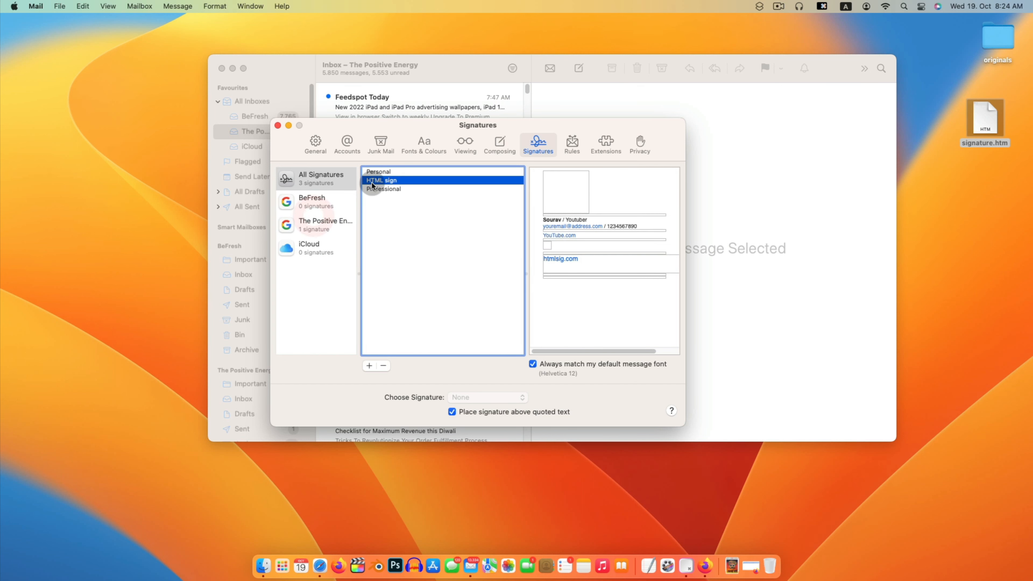
pyautogui.moveTo(375, 180)
pyautogui.mouseDown()
pyautogui.moveTo(295, 203)
pyautogui.moveTo(322, 205)
pyautogui.mouseUp()
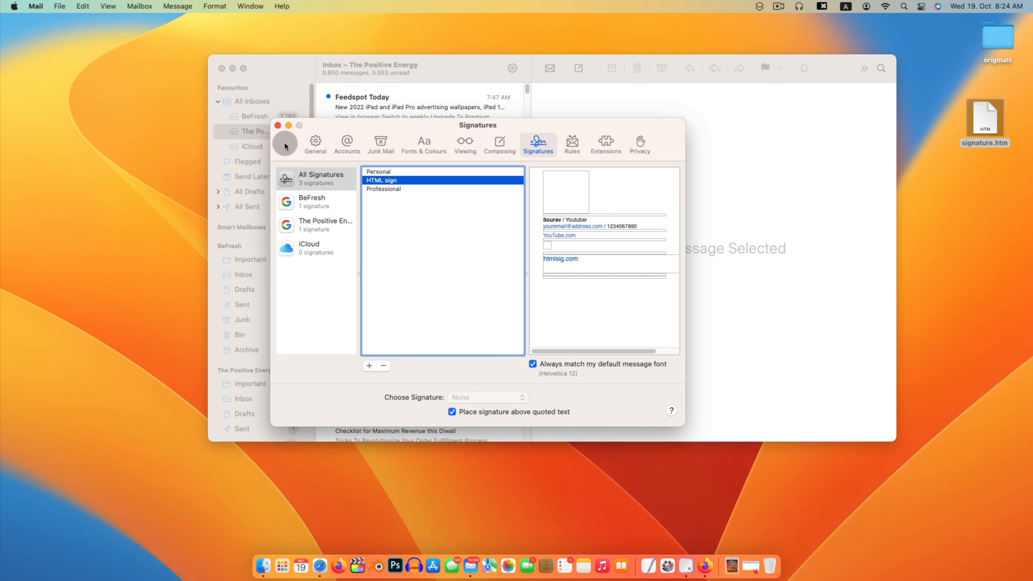
pyautogui.click(278, 126)
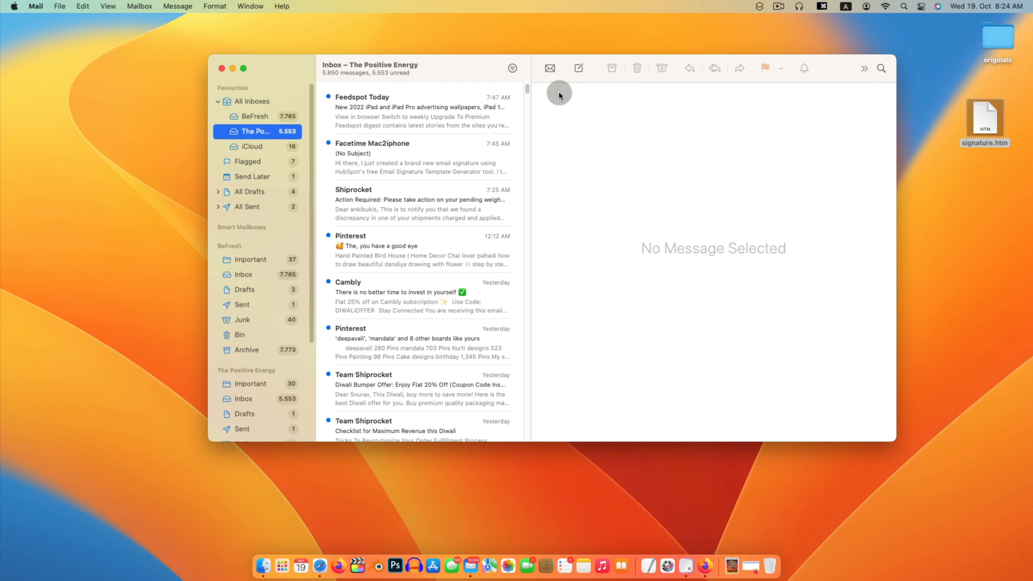
# - Compose a new email to the test recipient's address with subject 'test' and body 'Test sign'
pyautogui.click(580, 68)
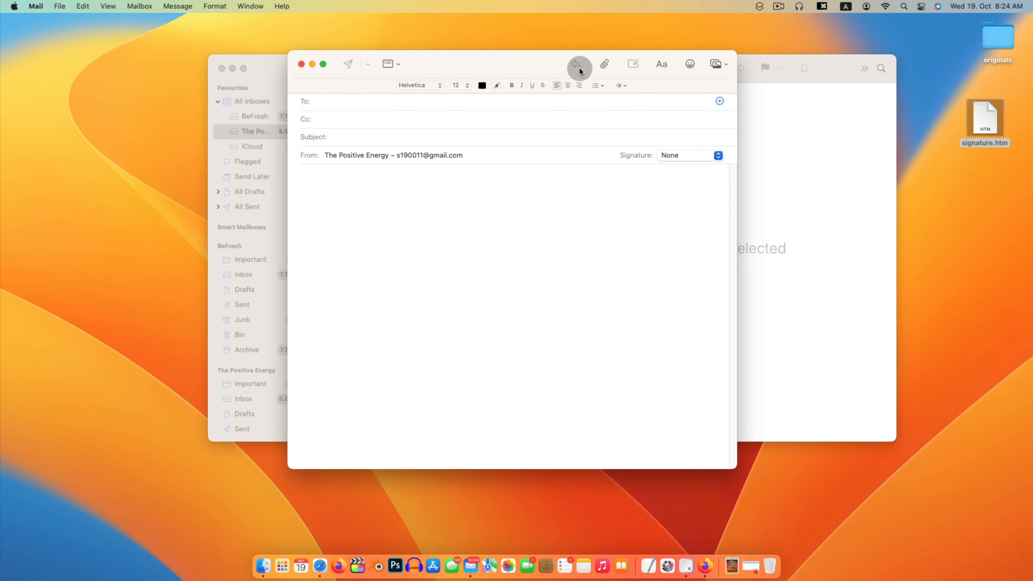
pyautogui.press('Tab')
pyautogui.press('Tab')
pyautogui.write('test')
pyautogui.click(366, 155)
pyautogui.click(366, 177)
pyautogui.write('Test sign')
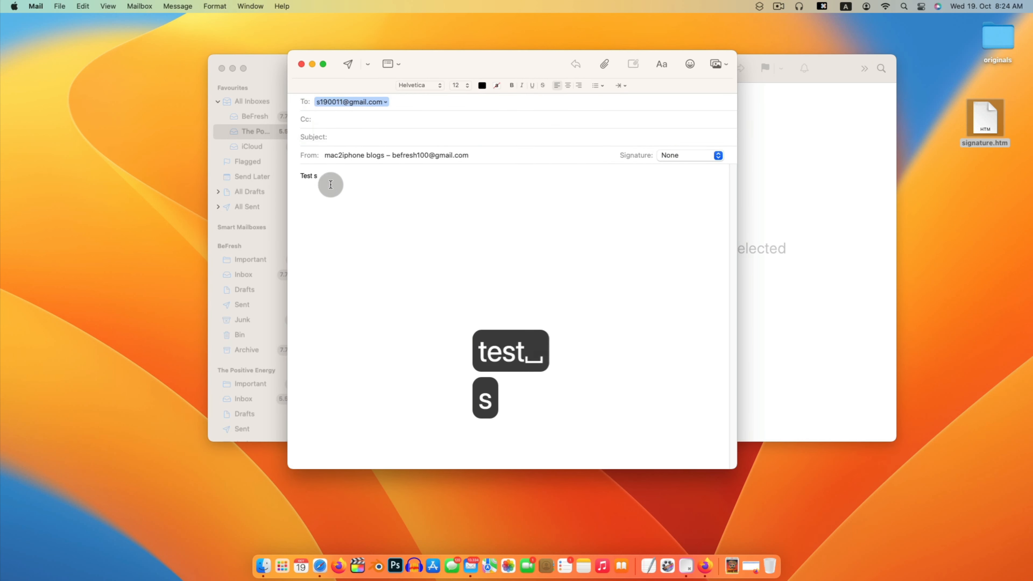
pyautogui.press('Return')
pyautogui.press('BackSpace')
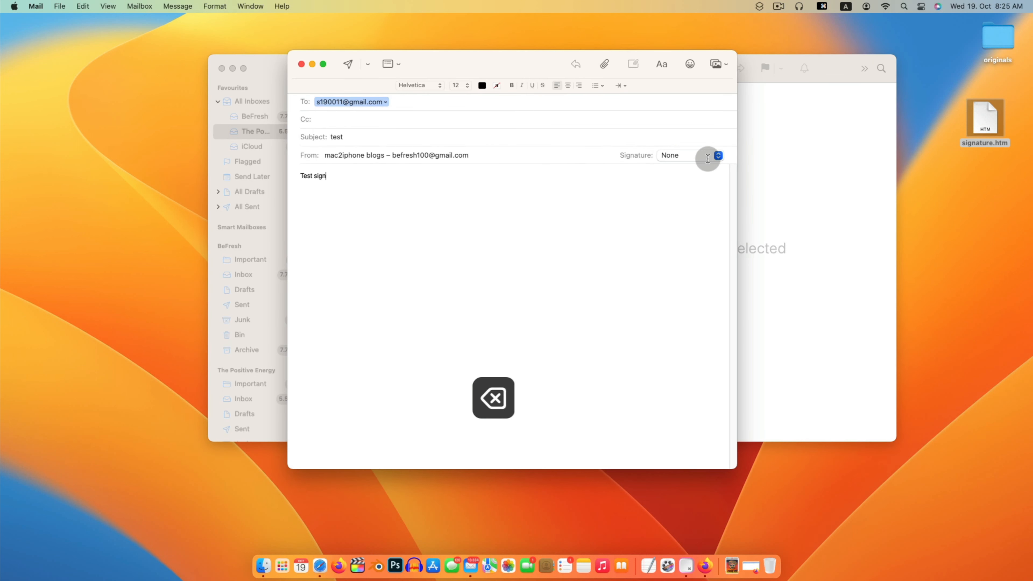
# - Add the HTML sign signature to the message and send it
pyautogui.click(707, 159)
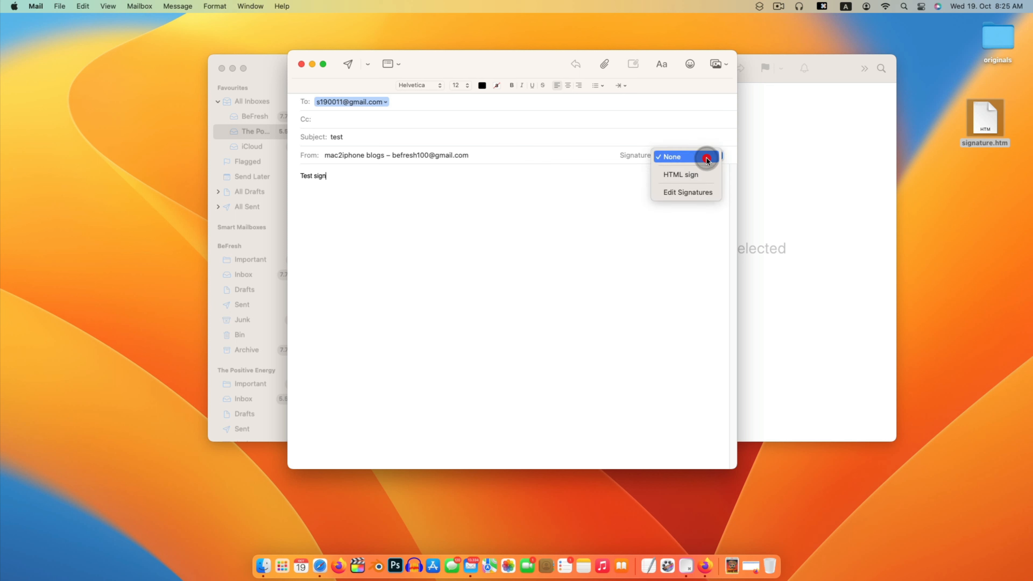
pyautogui.click(674, 174)
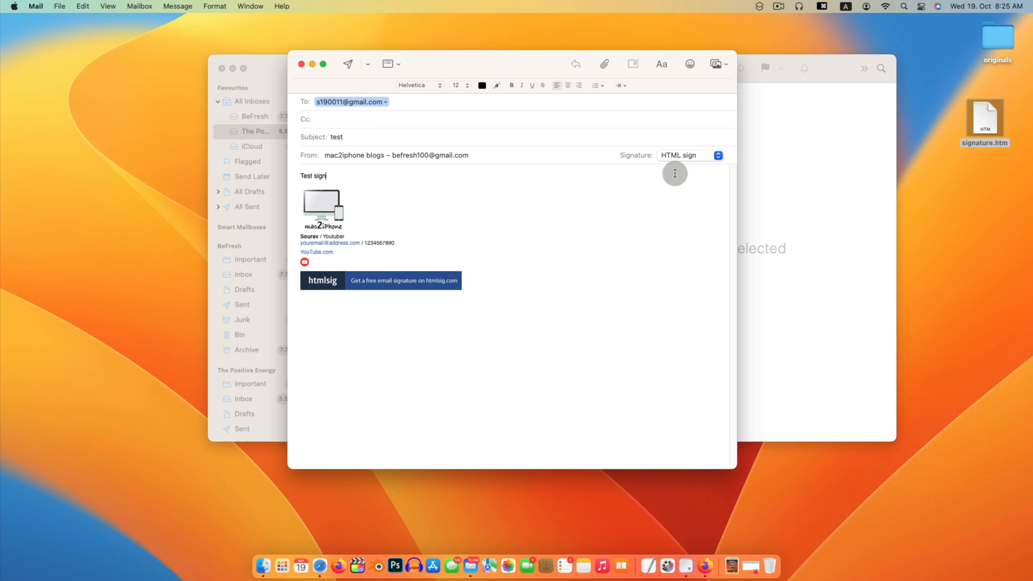
pyautogui.click(349, 64)
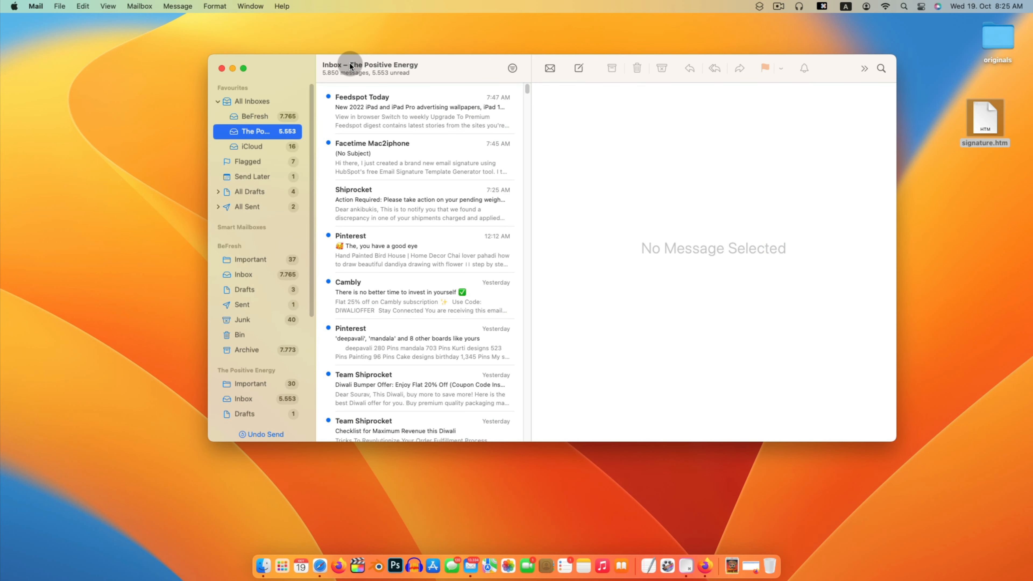